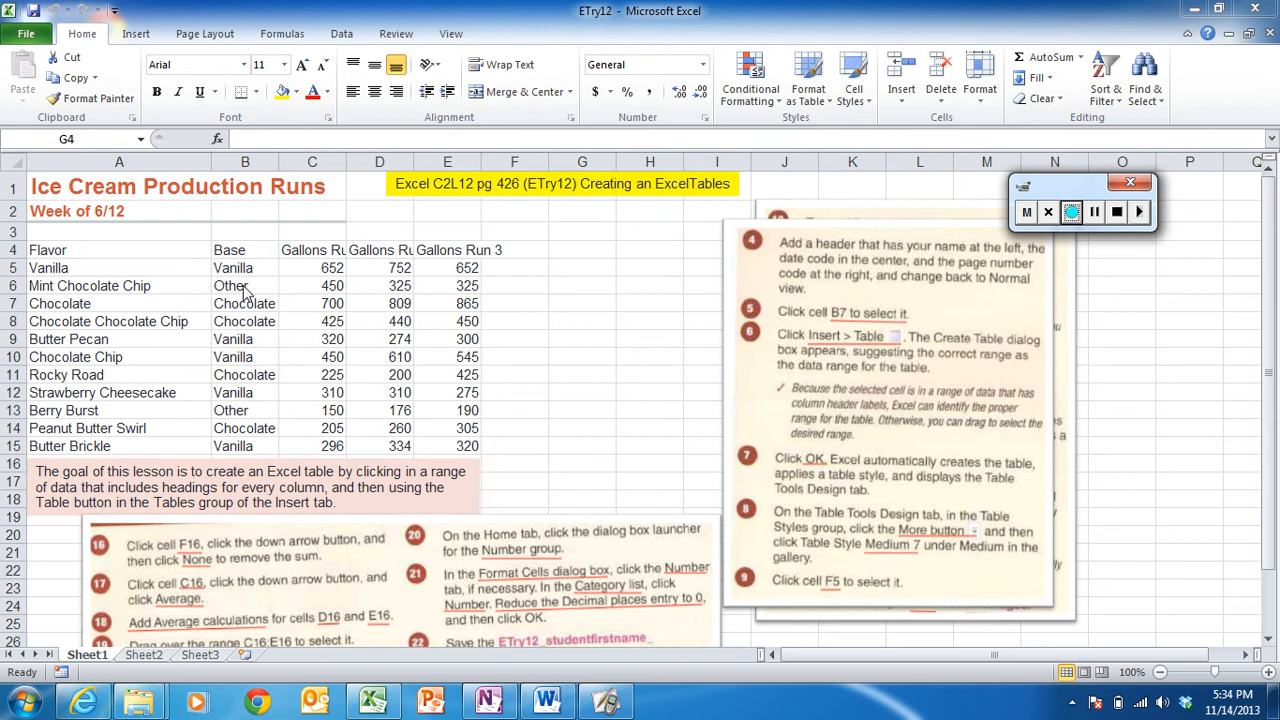
- Convert the data range A4:E15 into a table with headers
click(249, 304)
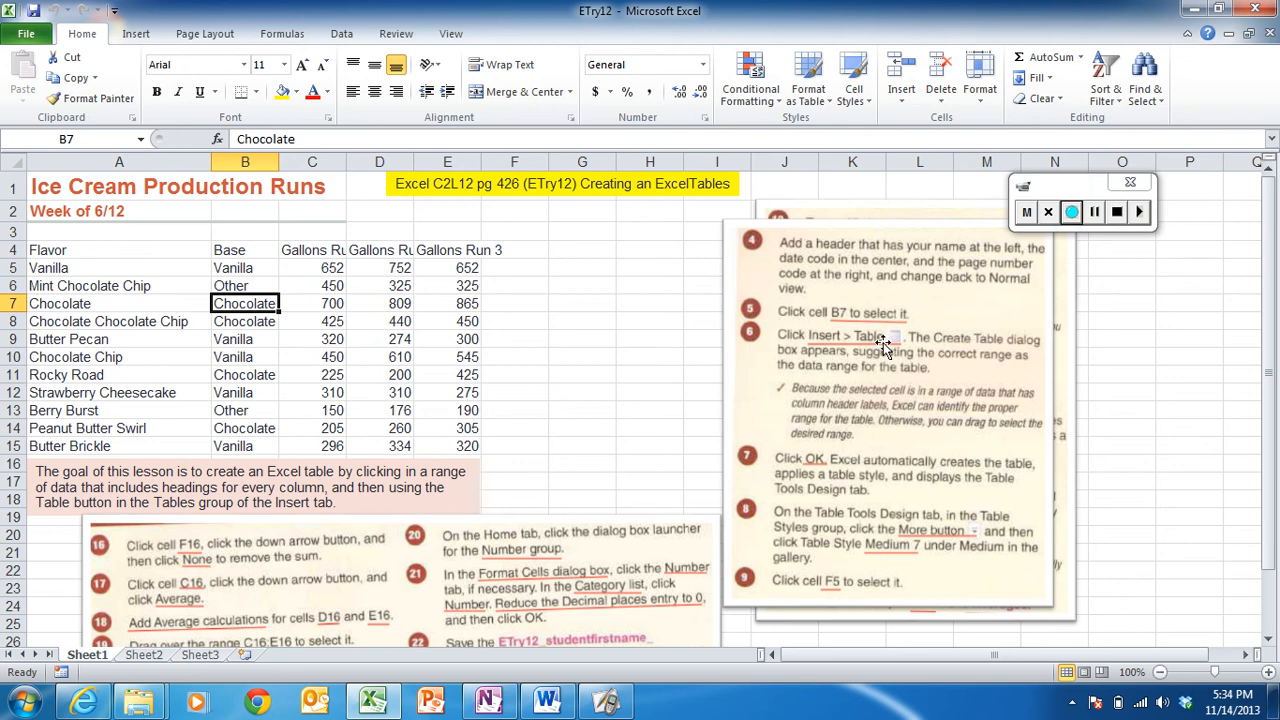
click(138, 35)
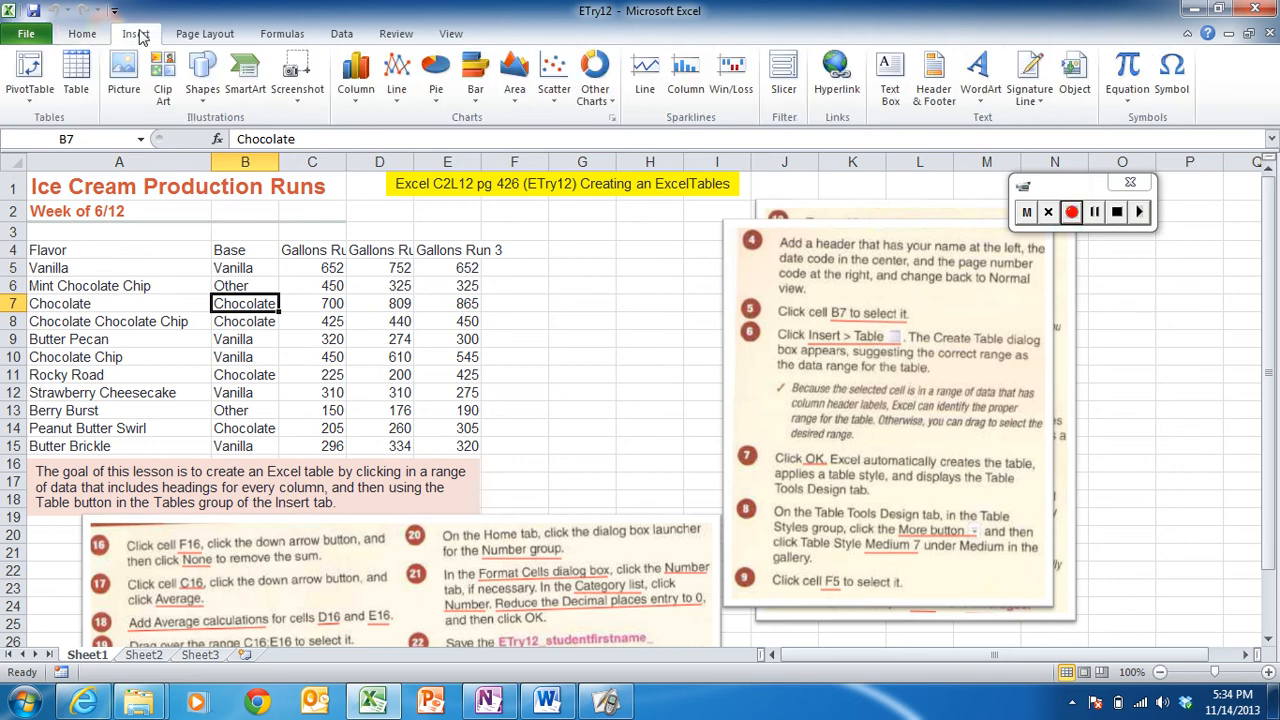
click(75, 72)
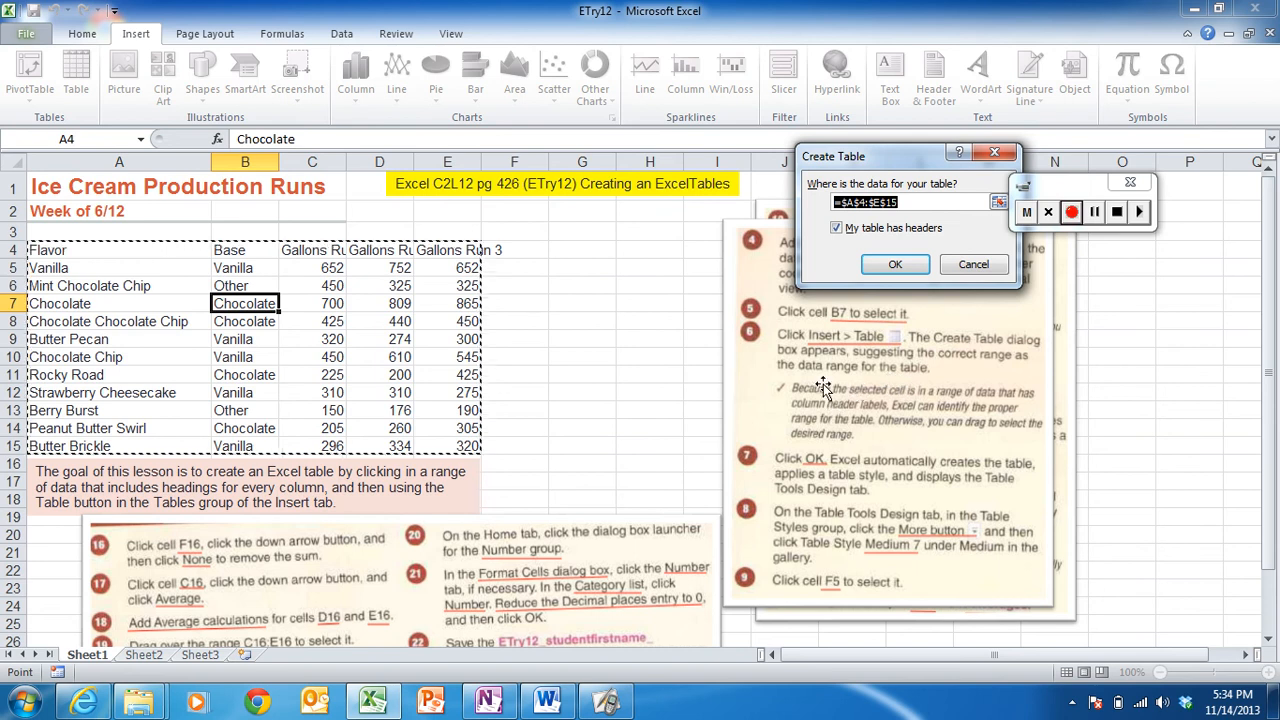
click(888, 266)
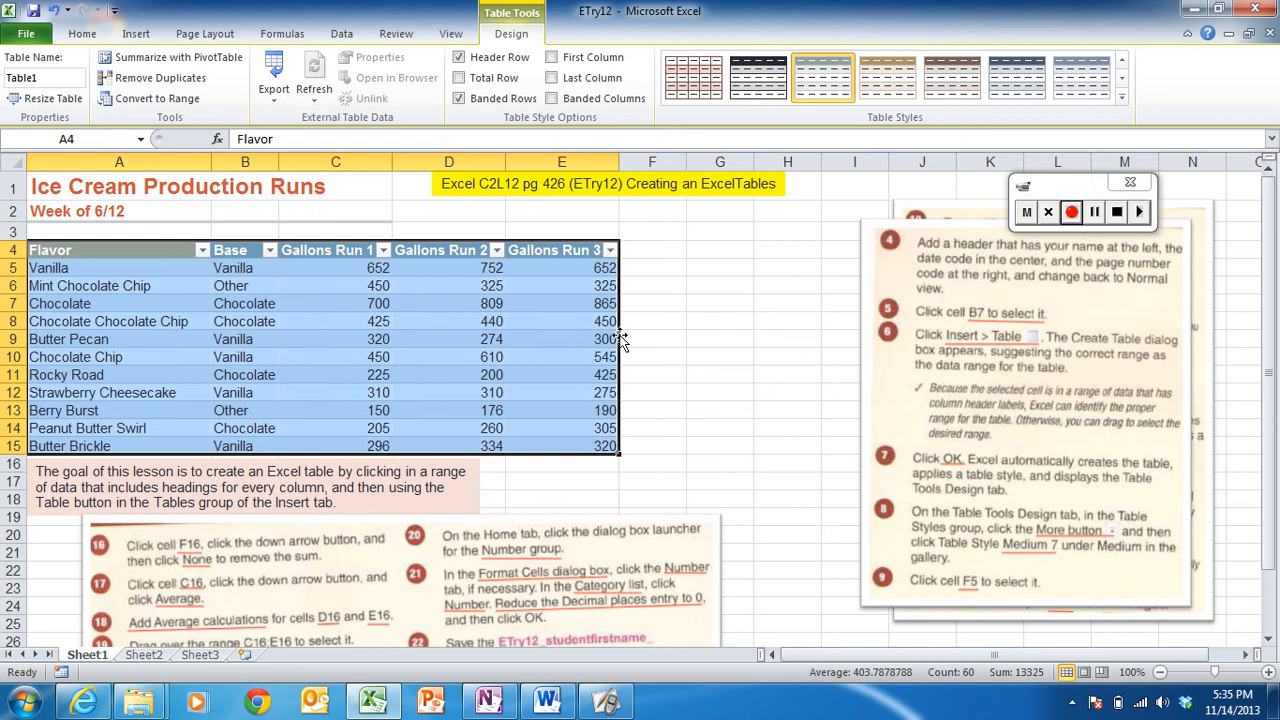
- Apply Table Style Medium 7 to the table
drag(620, 340, 590, 340)
click(1122, 97)
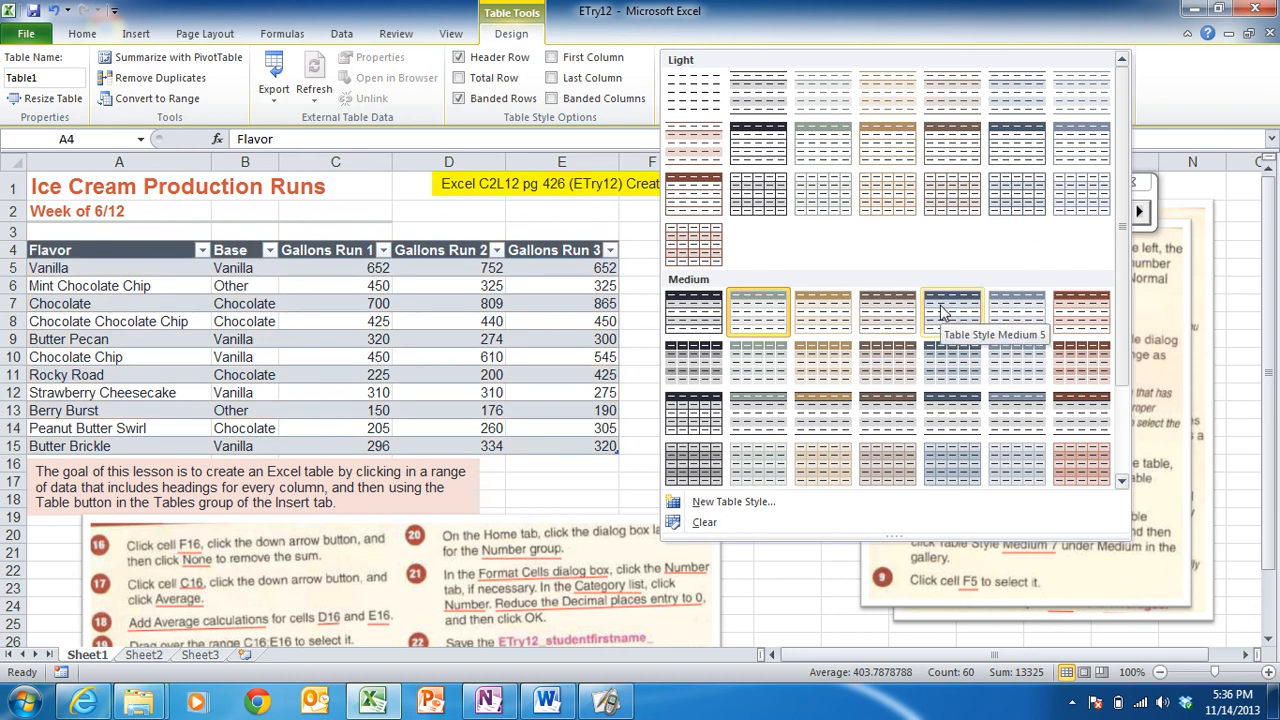
click(1076, 317)
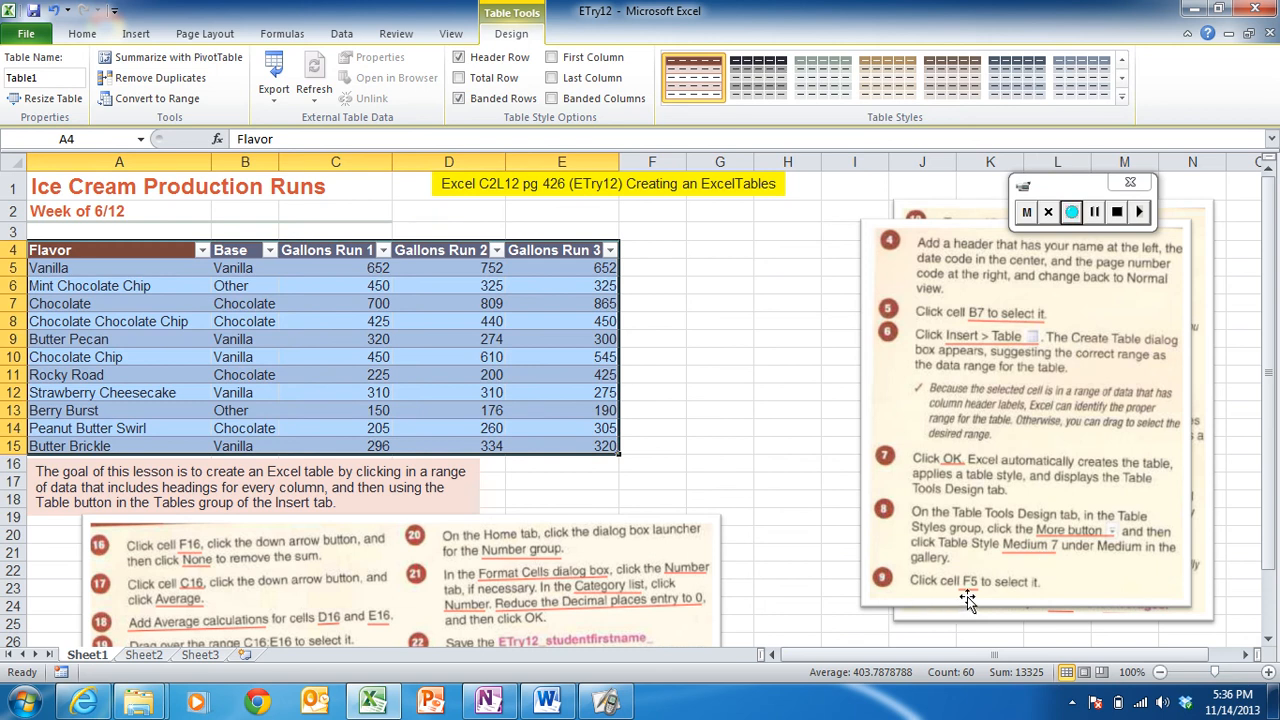
click(649, 271)
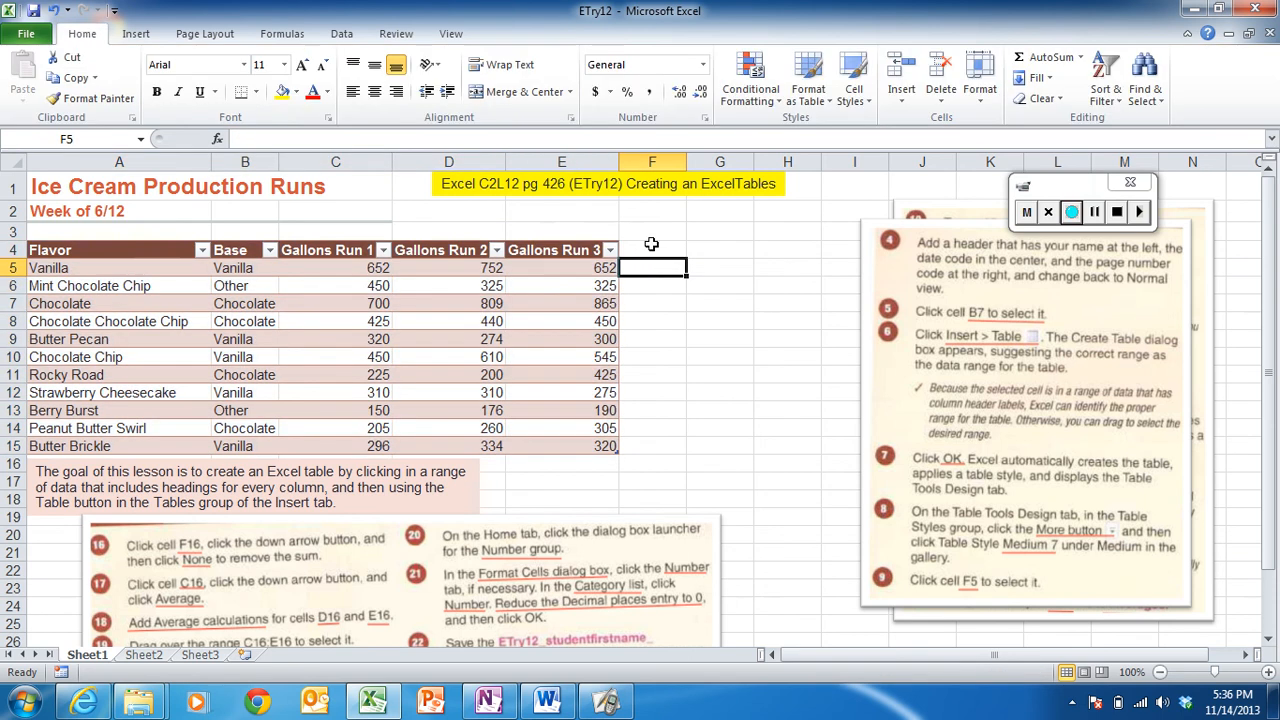
click(653, 249)
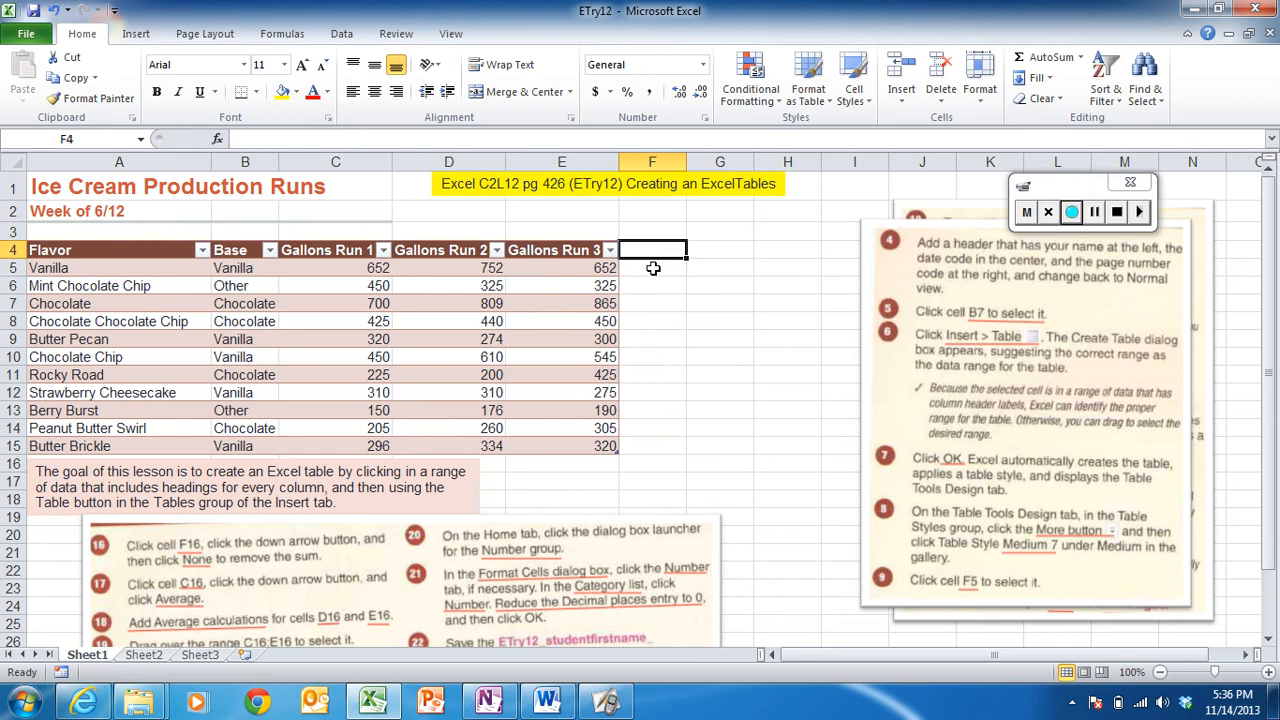
click(655, 268)
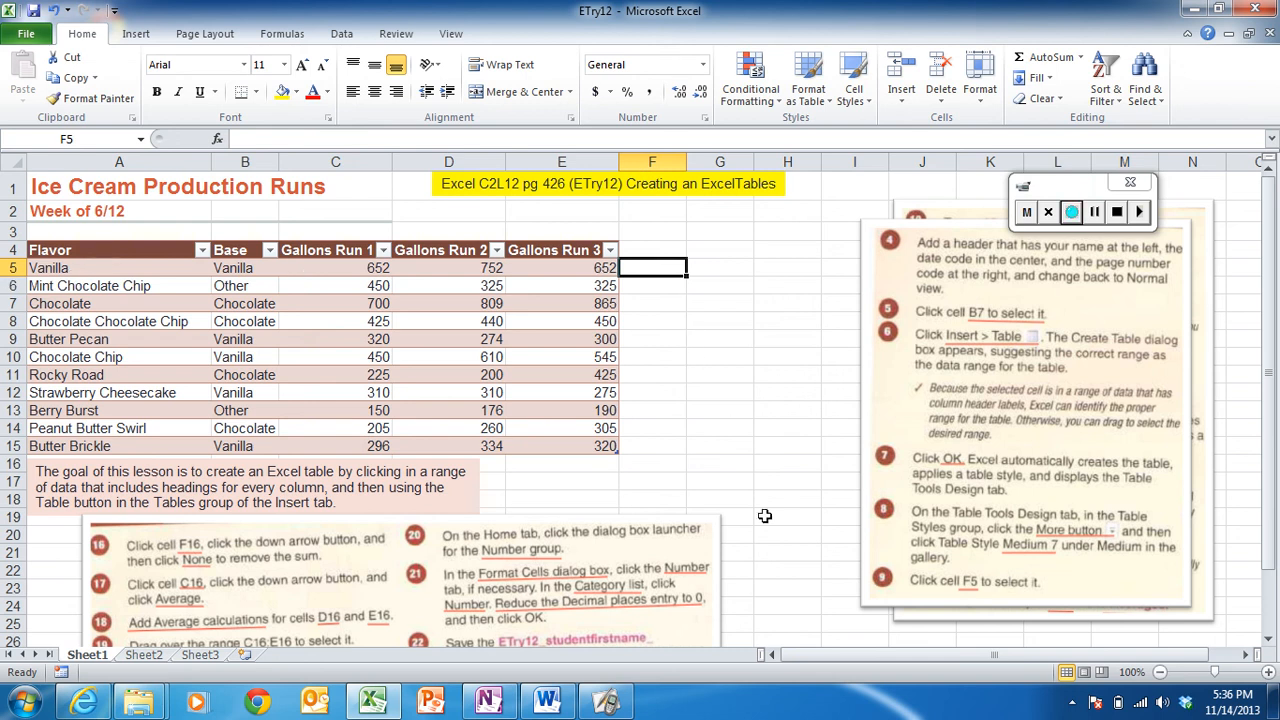
- Send the instruction picture beside the table backward
click(912, 304)
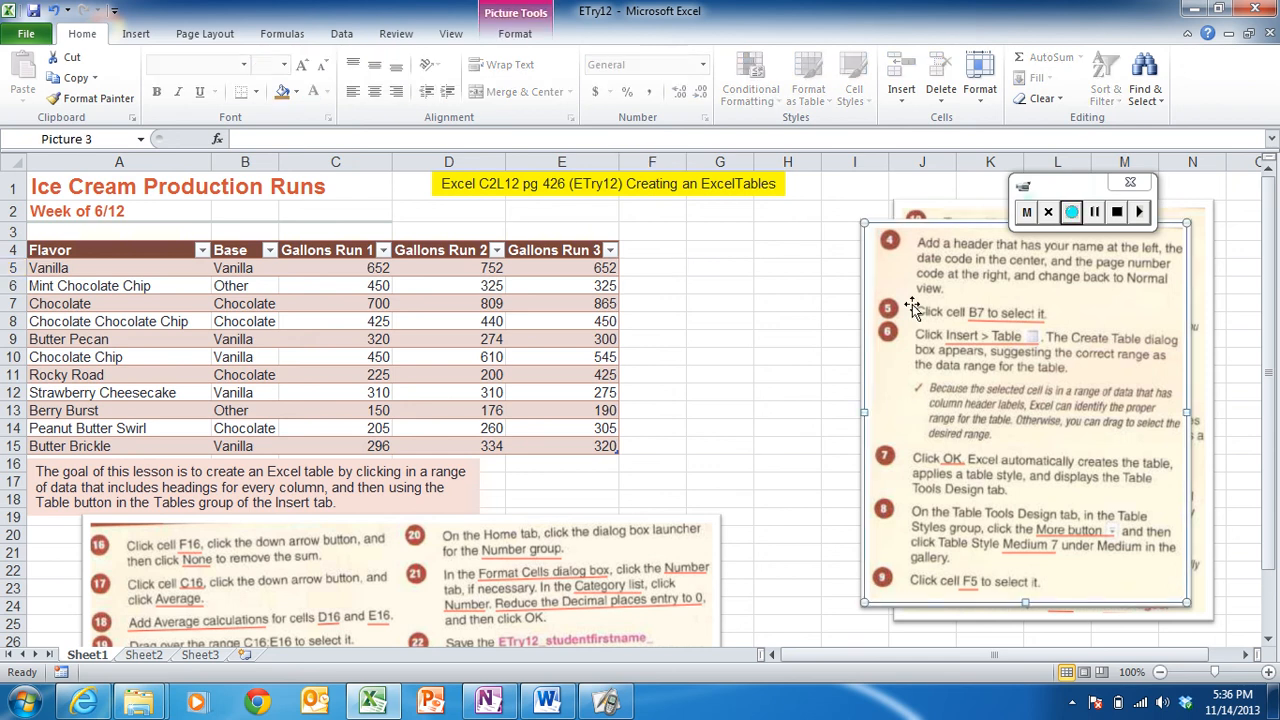
click(516, 38)
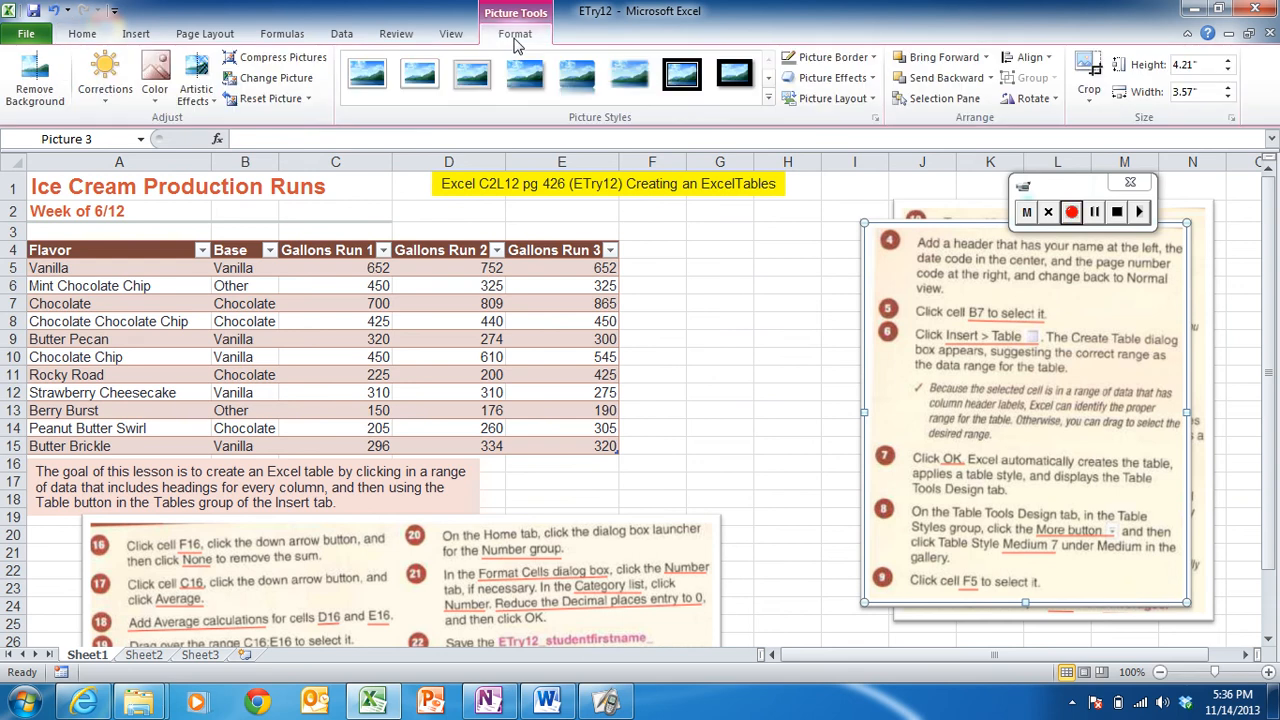
click(938, 79)
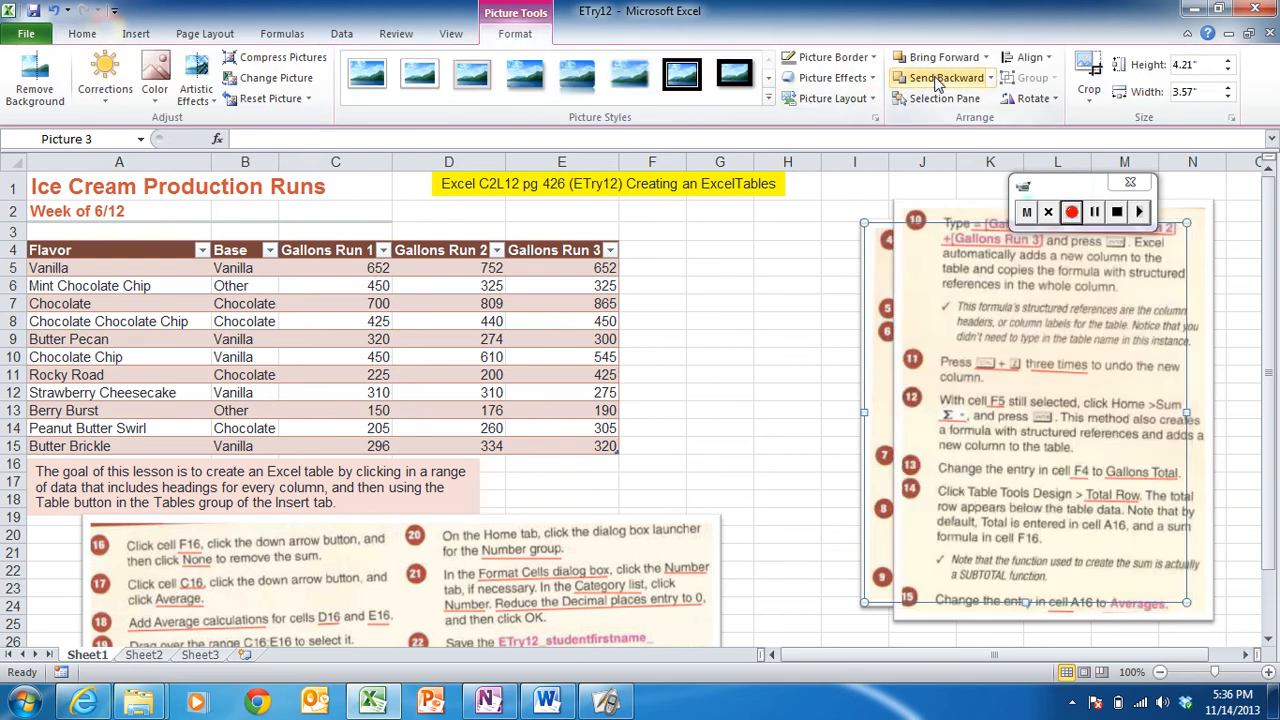
- Reposition the front instruction picture so it sits to the right of the table
click(963, 258)
drag(963, 258, 818, 263)
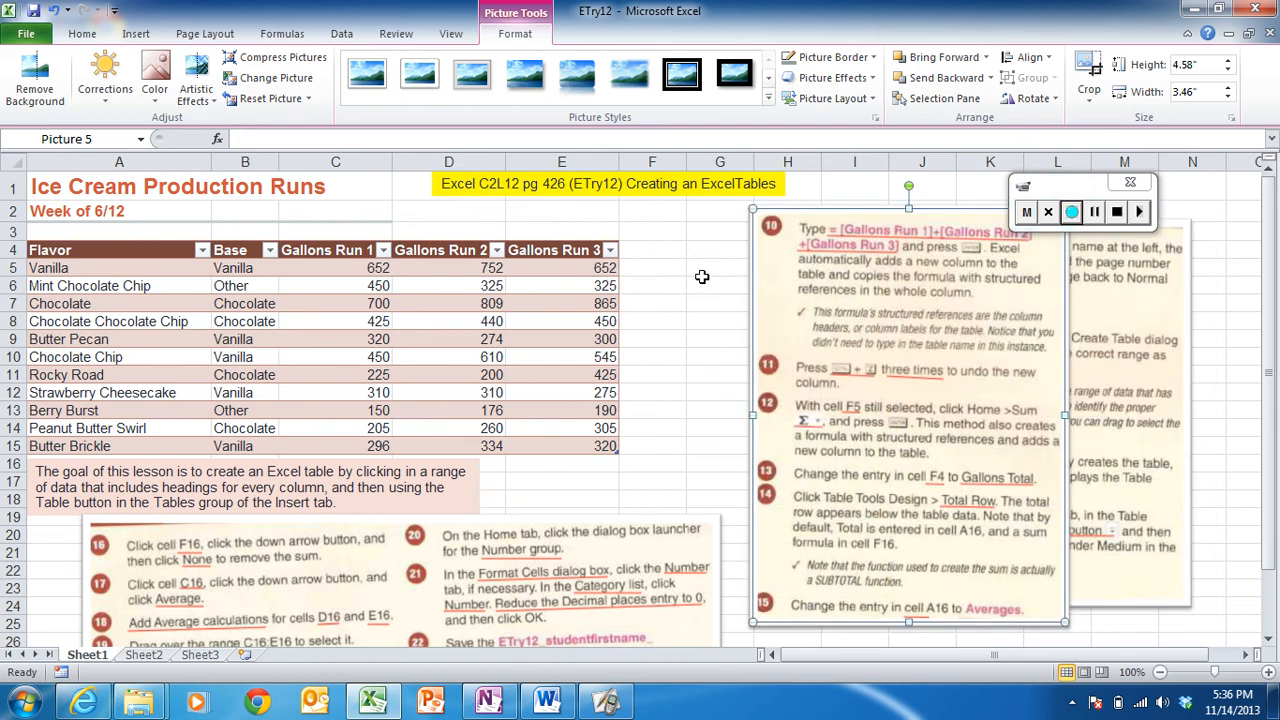
click(660, 270)
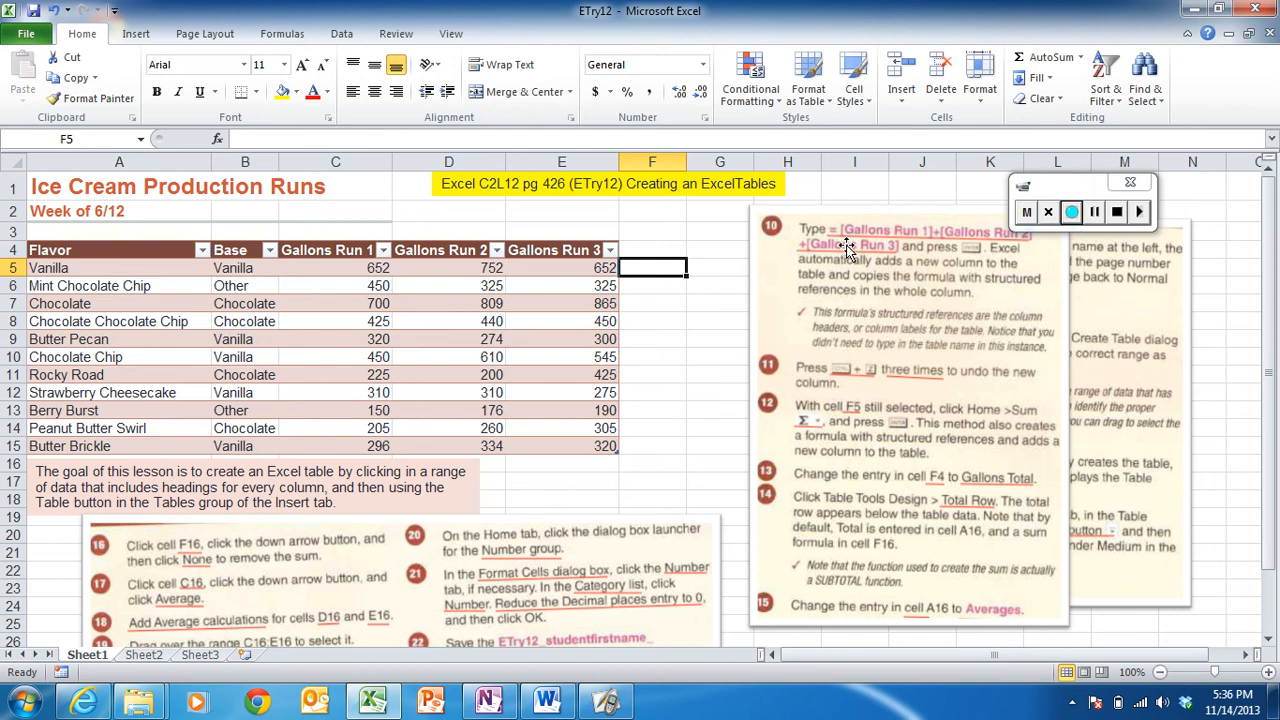
drag(847, 249, 910, 295)
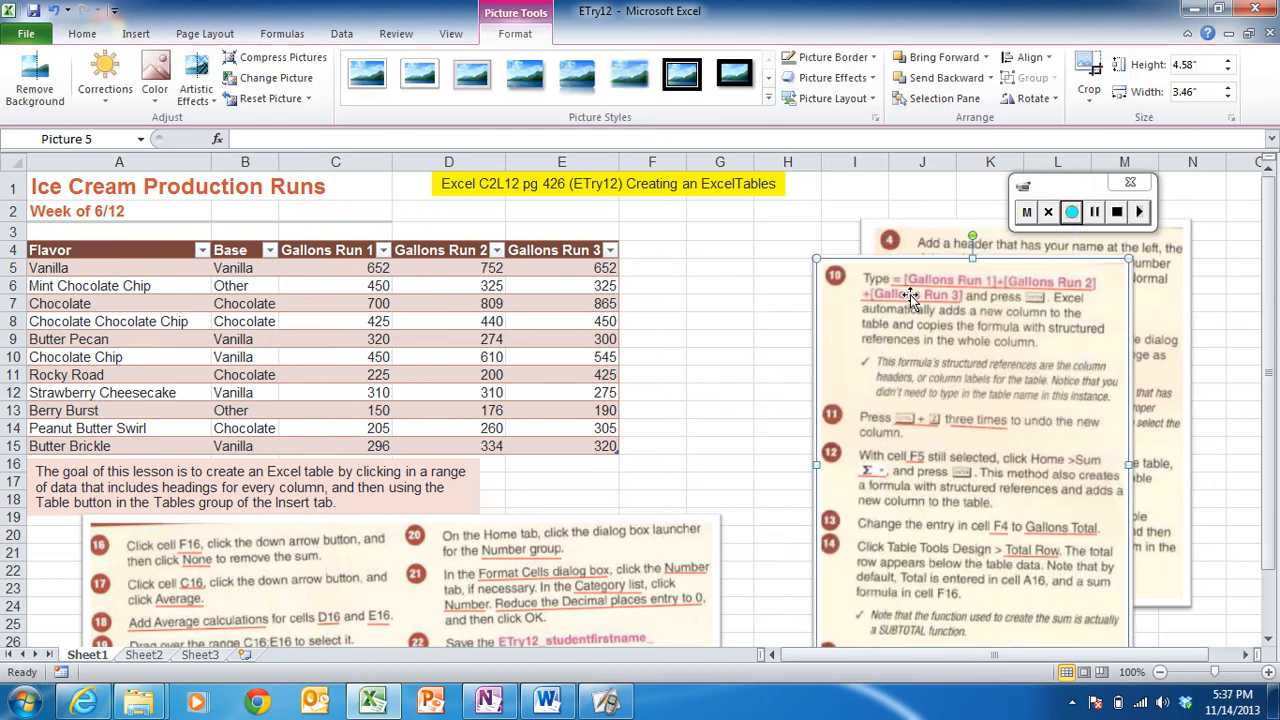
- Start a formula in cell F5 and try selecting the Gallons Run headers as references
click(655, 274)
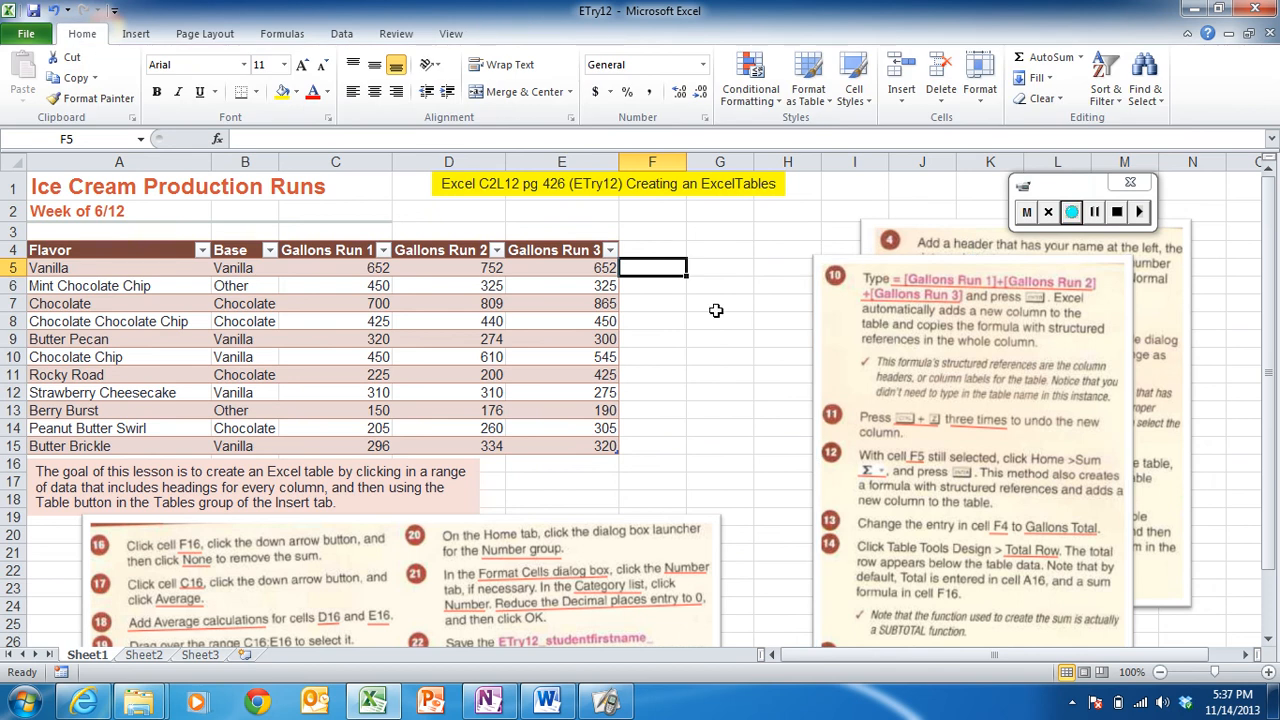
text(=)
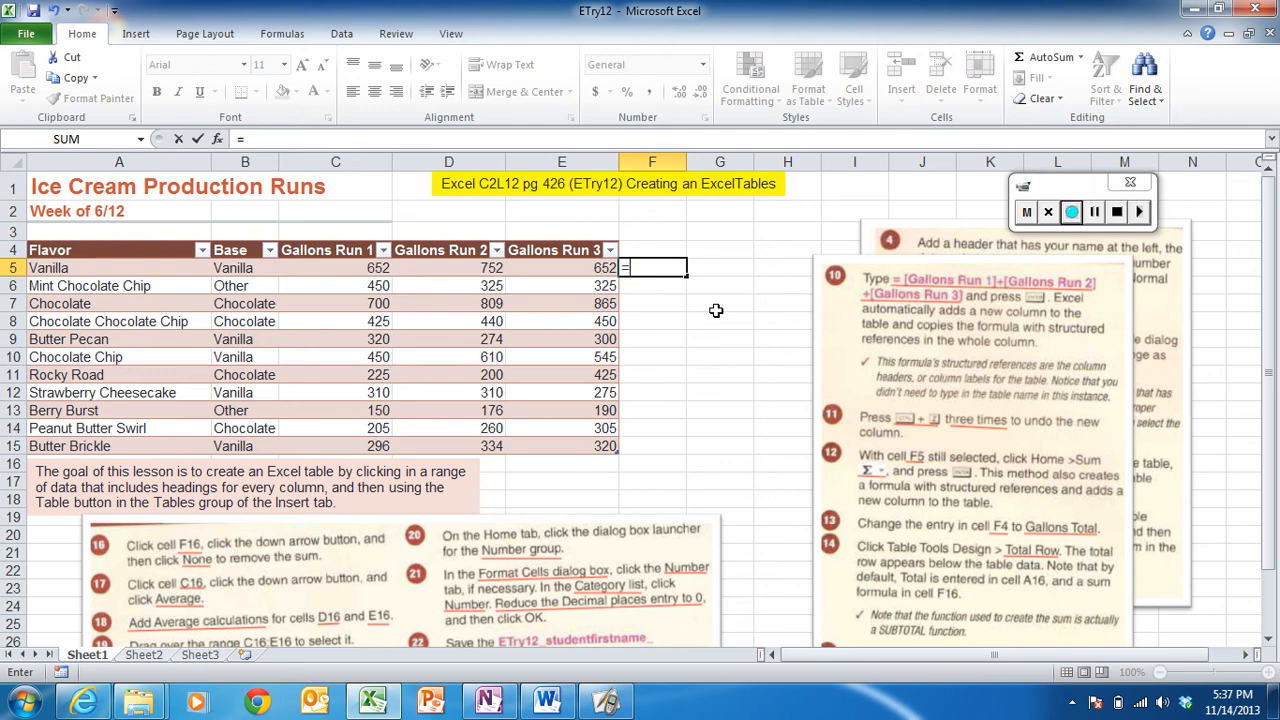
text([g)
text(all)
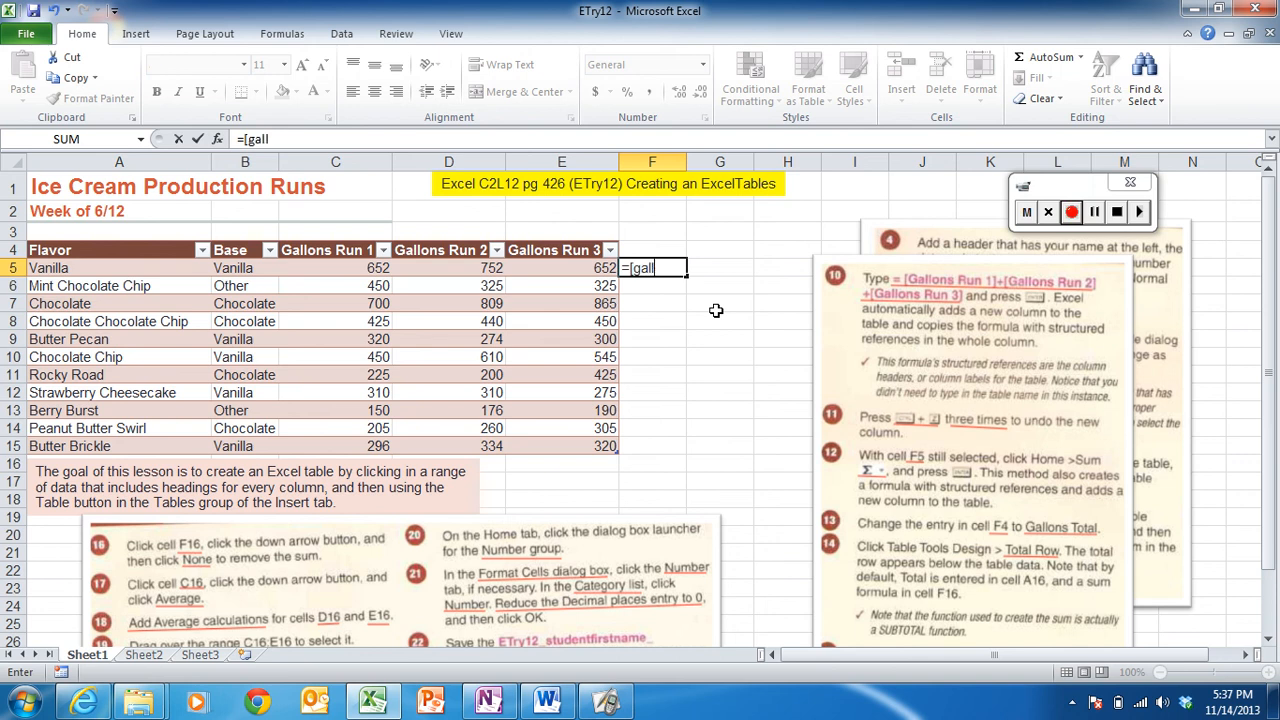
text(ons run 1])
key(BackSpace)
text(])
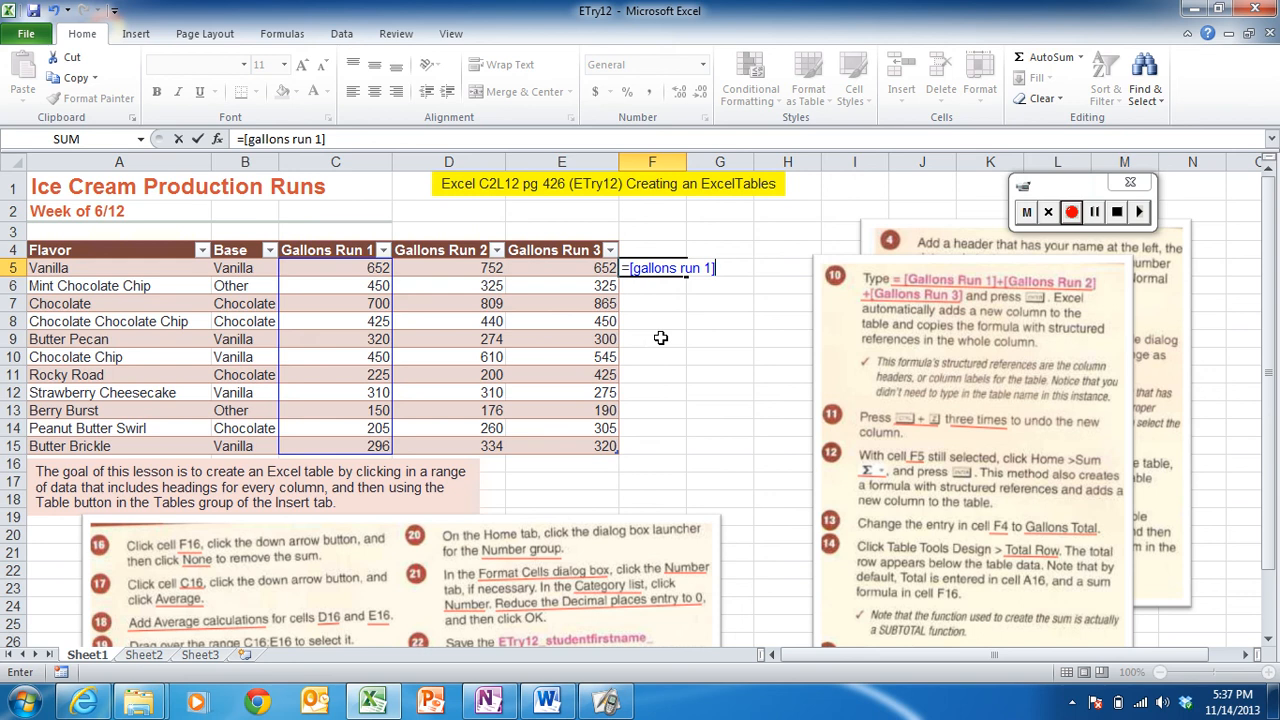
key(BackSpace)
key(BackSpace)
key(BackSpace)
key(BackSpace)
key(BackSpace)
key(BackSpace)
key(BackSpace)
key(BackSpace)
key(BackSpace)
key(BackSpace)
key(BackSpace)
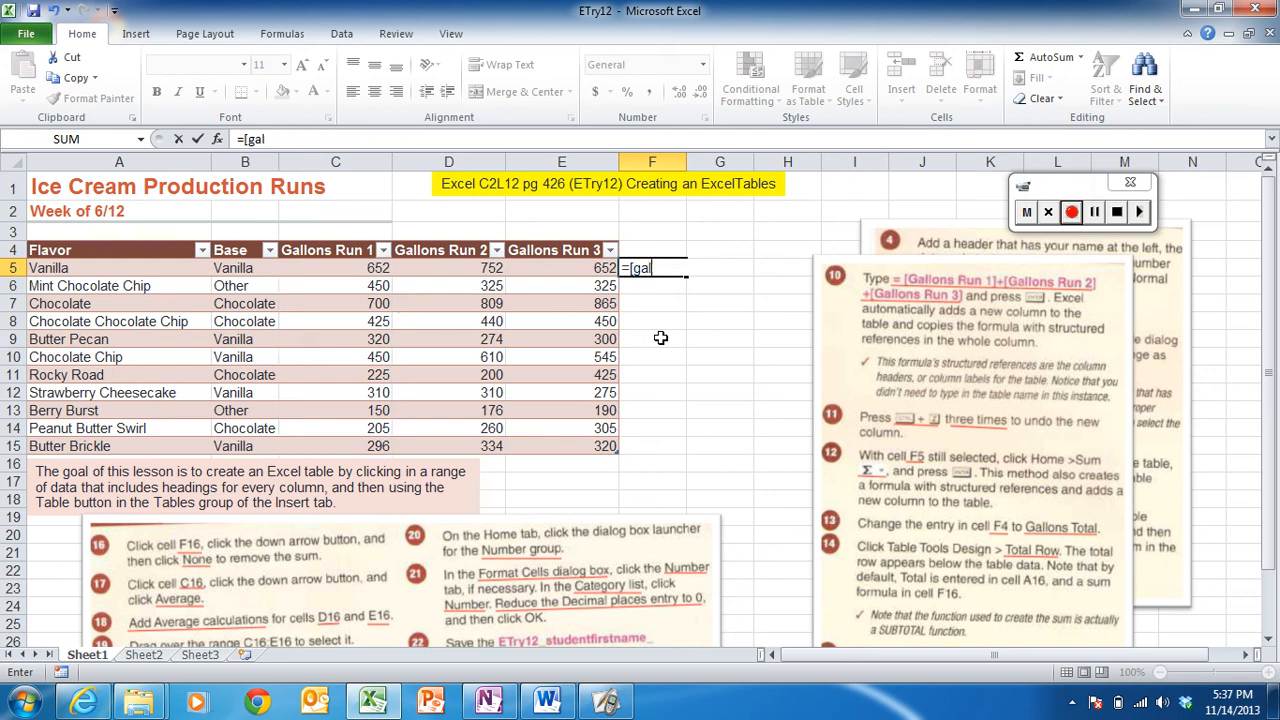
key(BackSpace)
key(BackSpace)
key(BackSpace)
key(BackSpace)
text([)
click(326, 317)
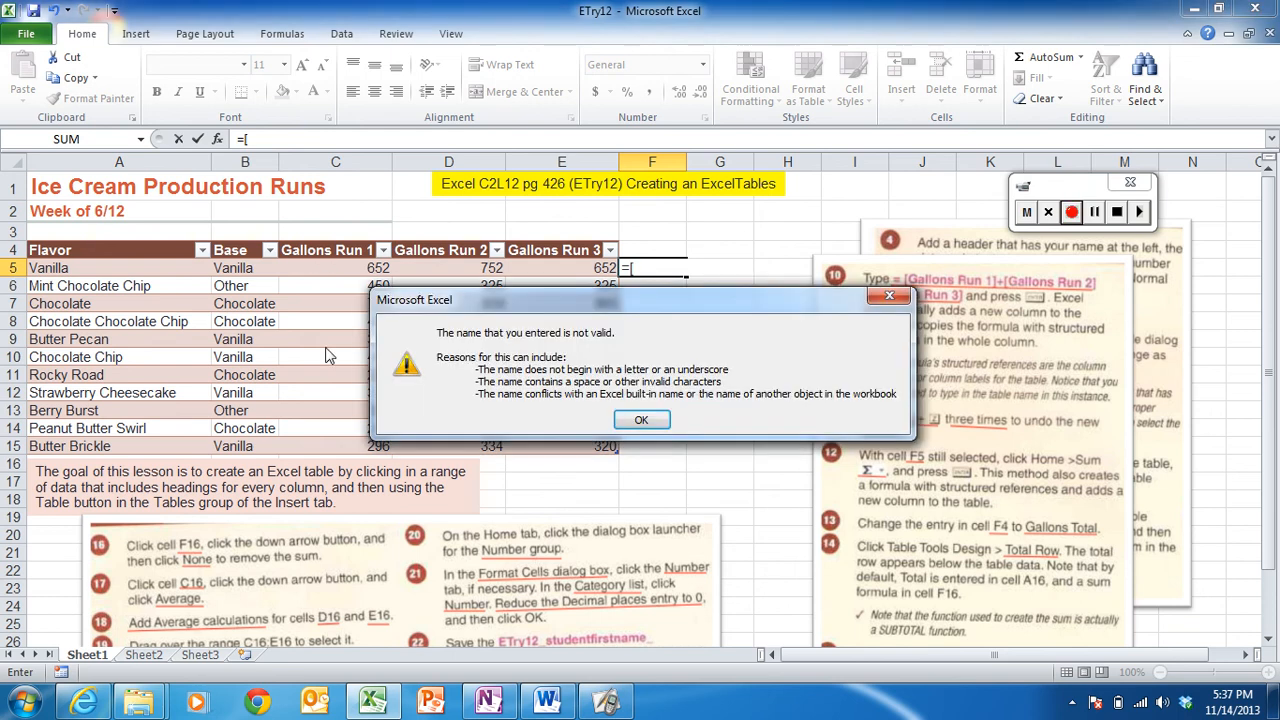
click(641, 421)
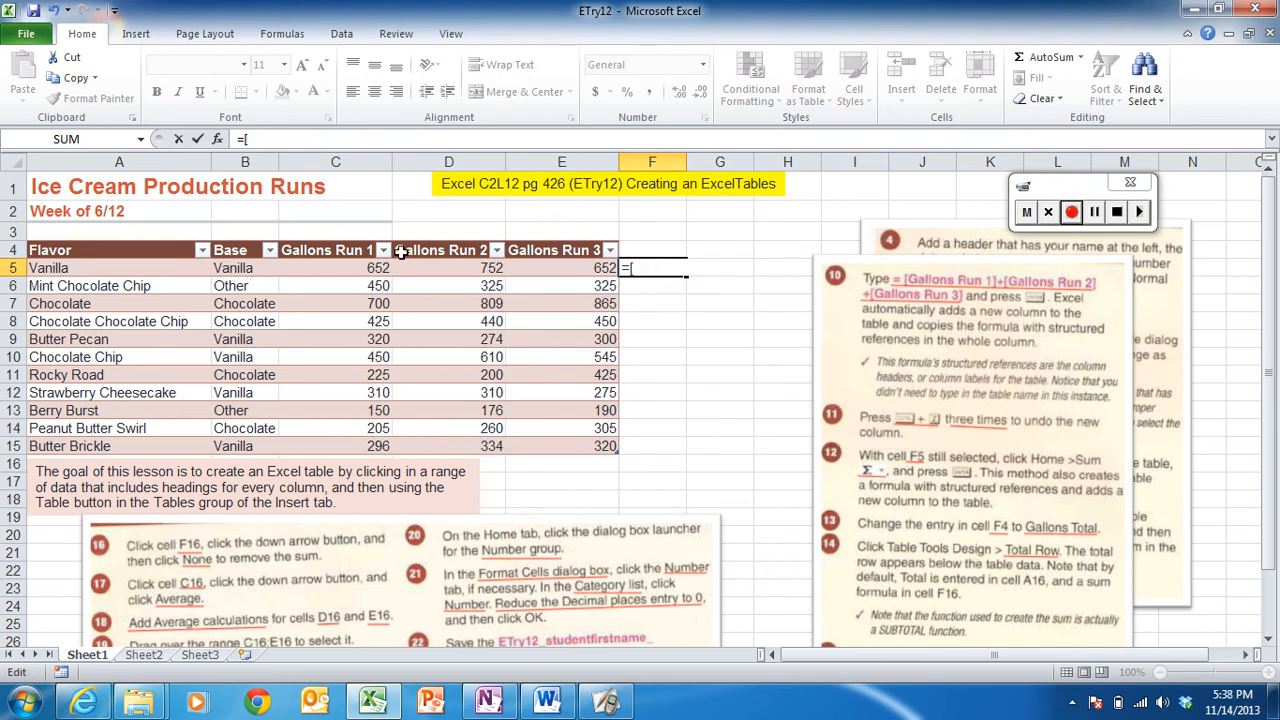
click(346, 252)
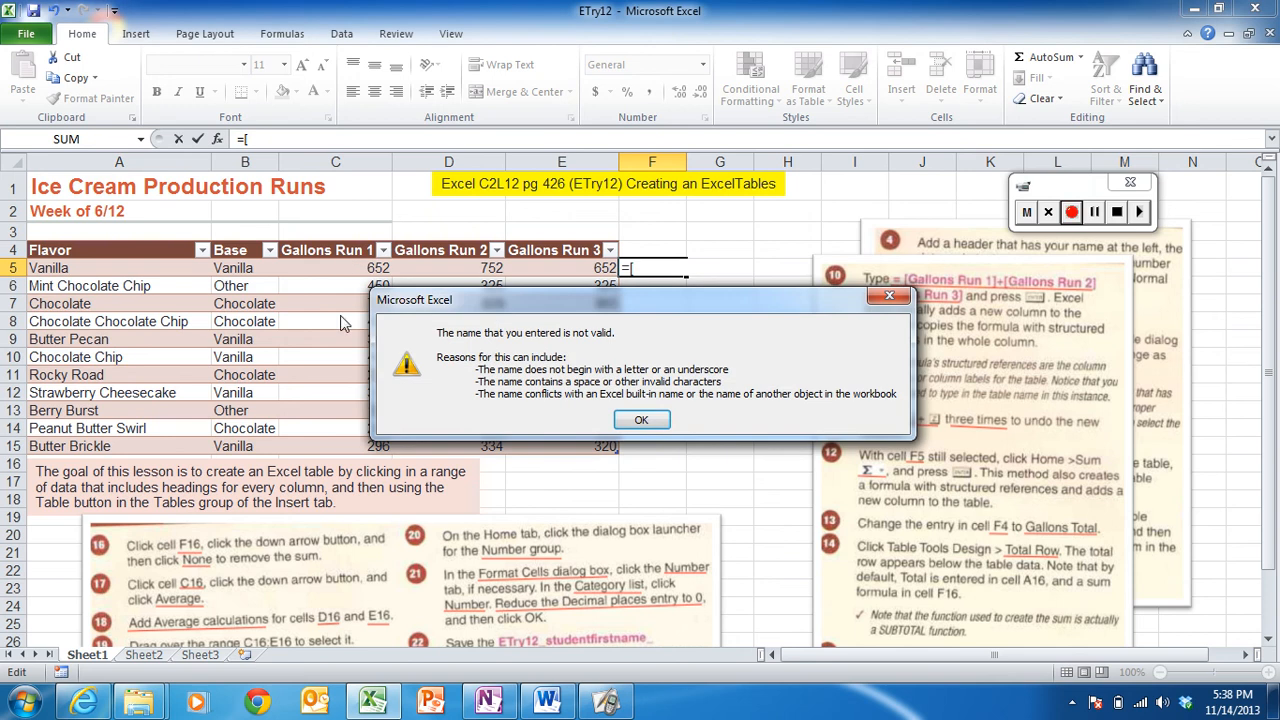
click(643, 419)
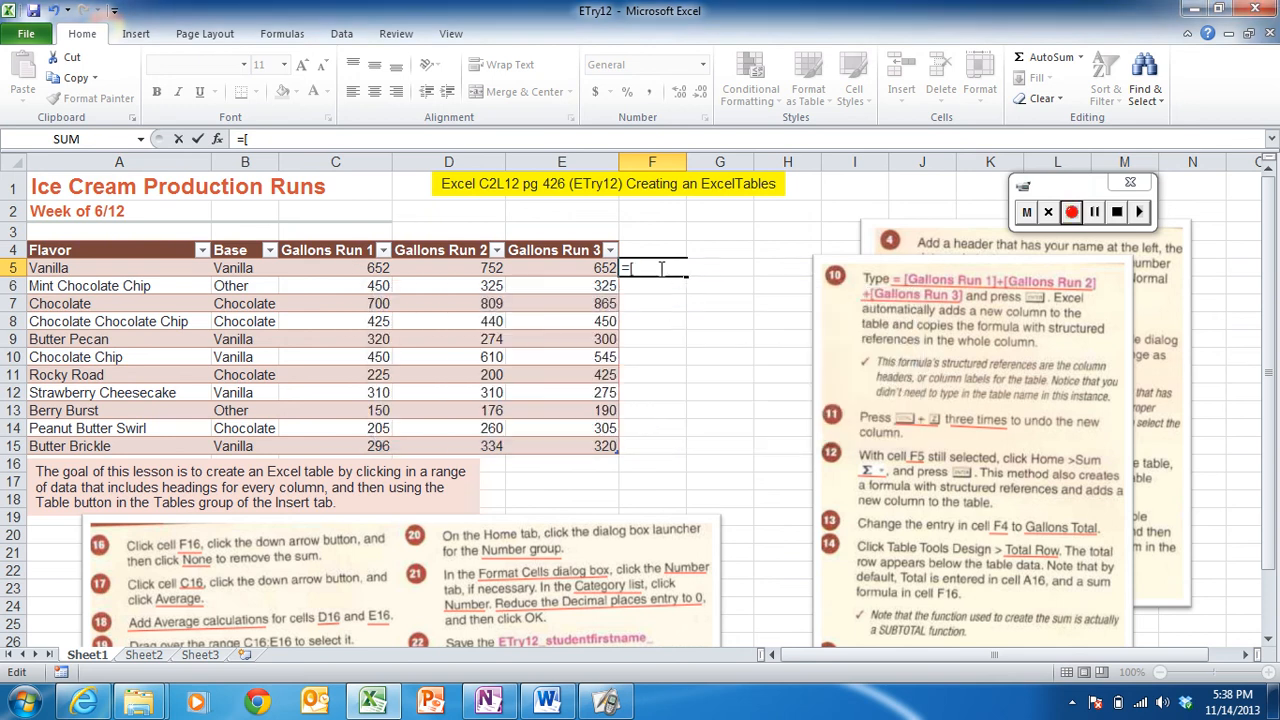
- Complete and enter the formula =[gallons run 1]+[gallons run 2]+[gallons run 3] in F5
text(gallons run)
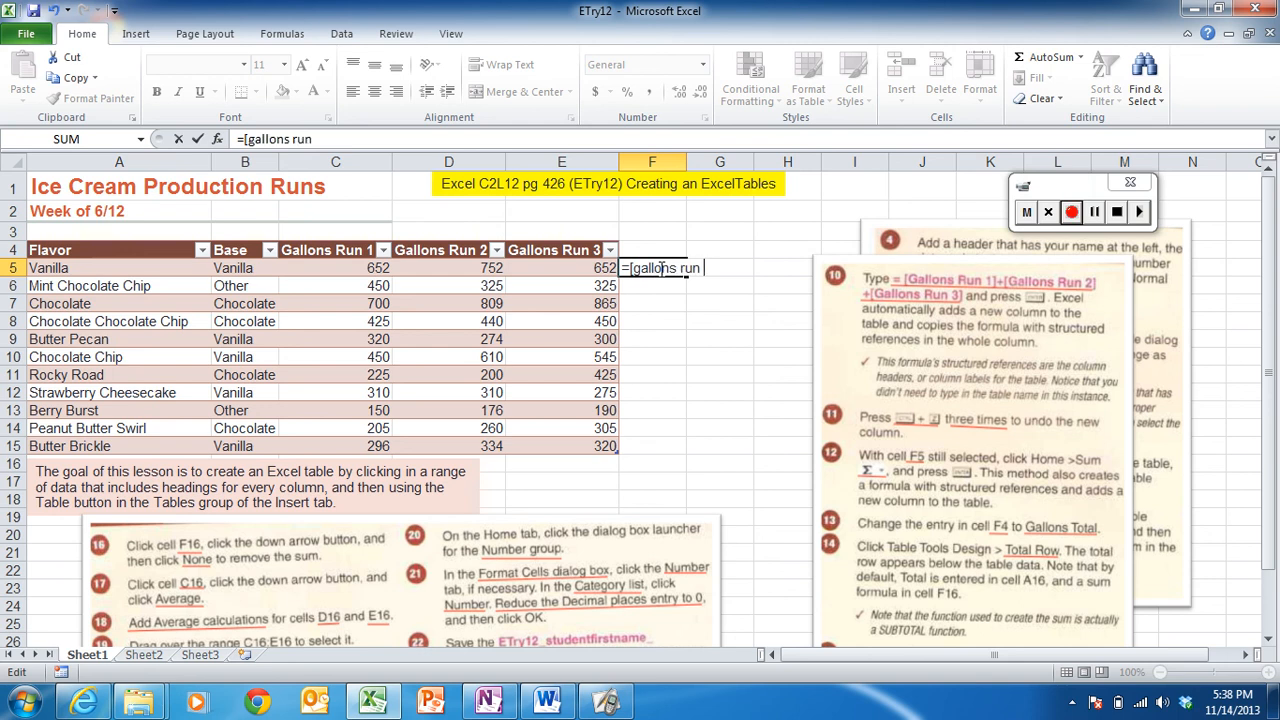
text( 1])
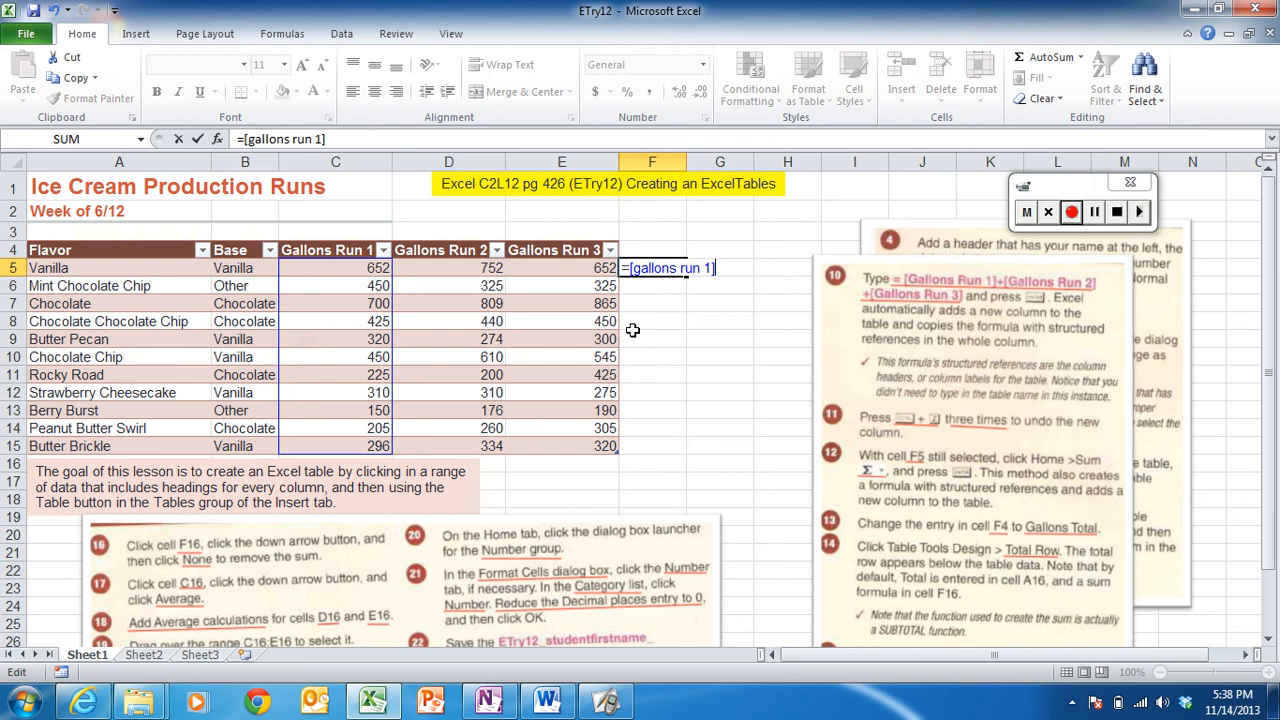
text(=)
key(BackSpace)
text(+[gallon)
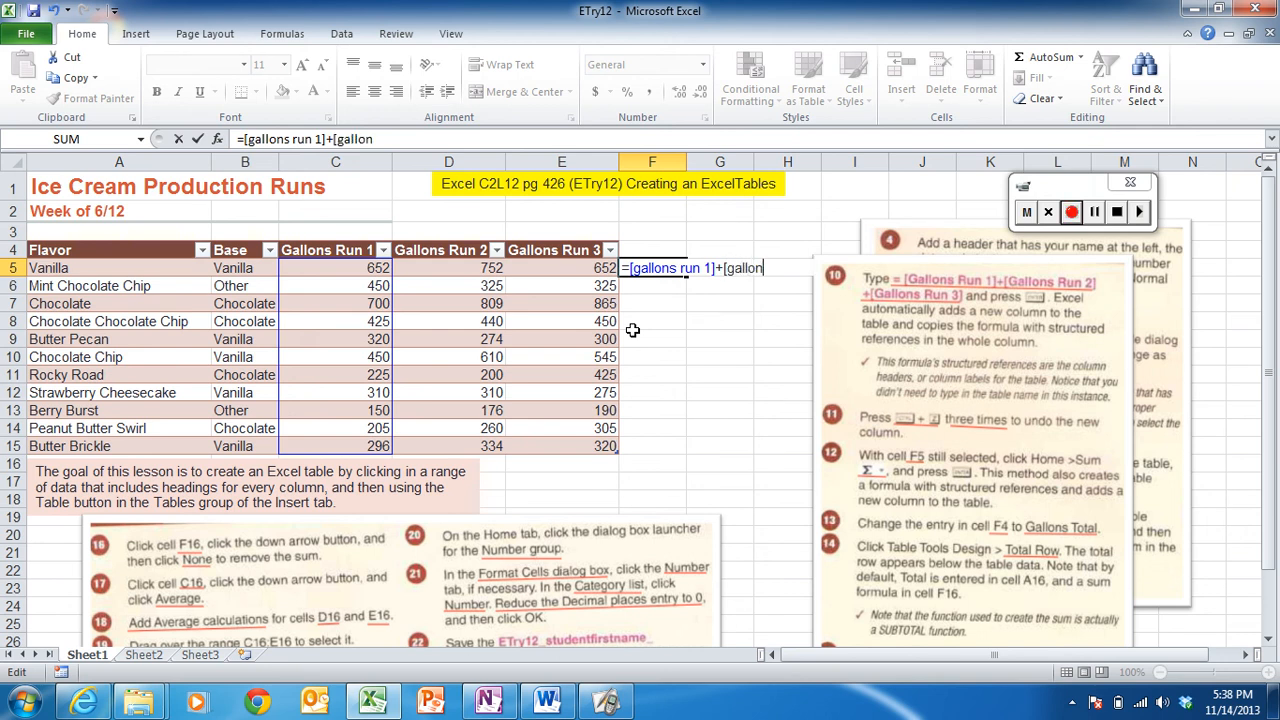
text(s run 2])
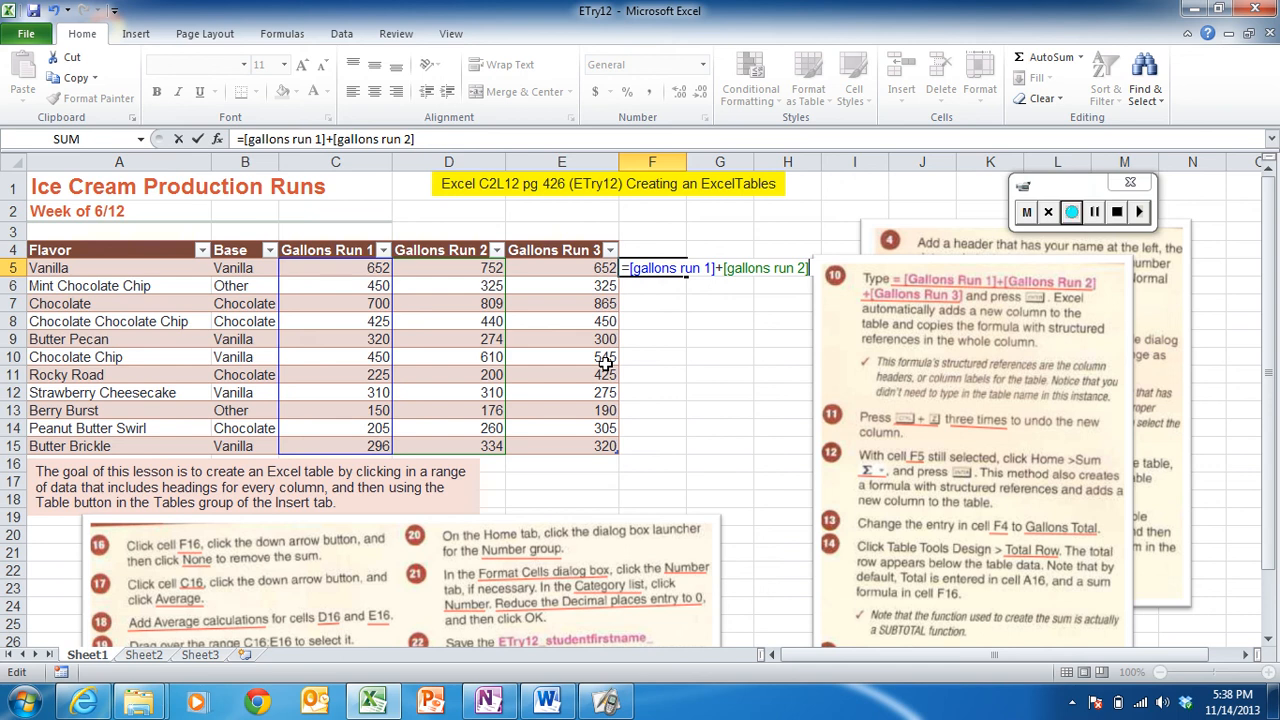
text(+[gallons)
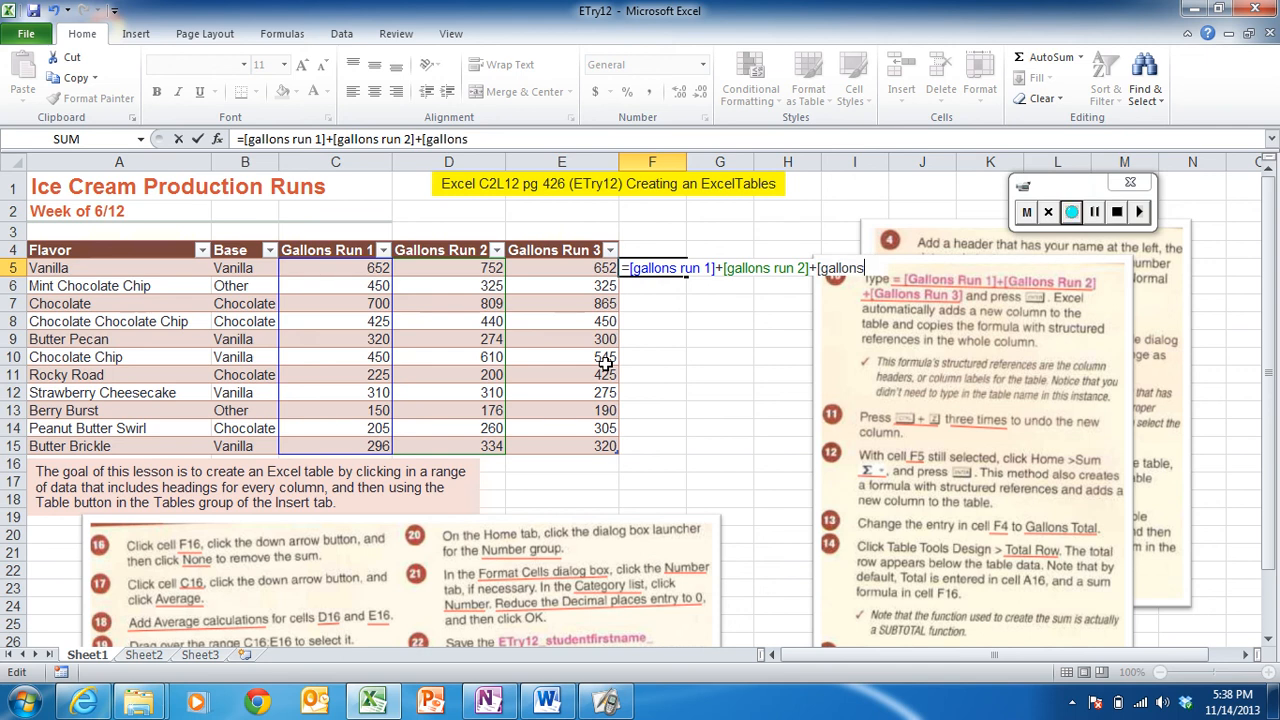
text( run 3)
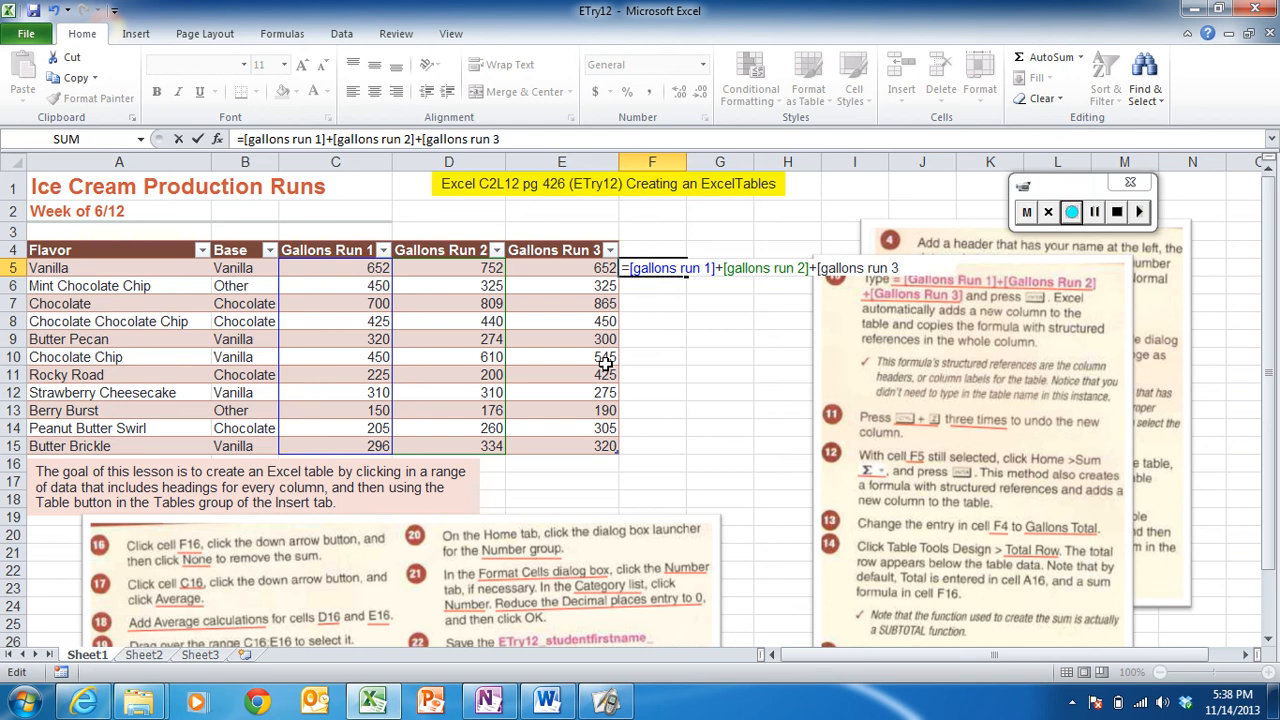
text(])
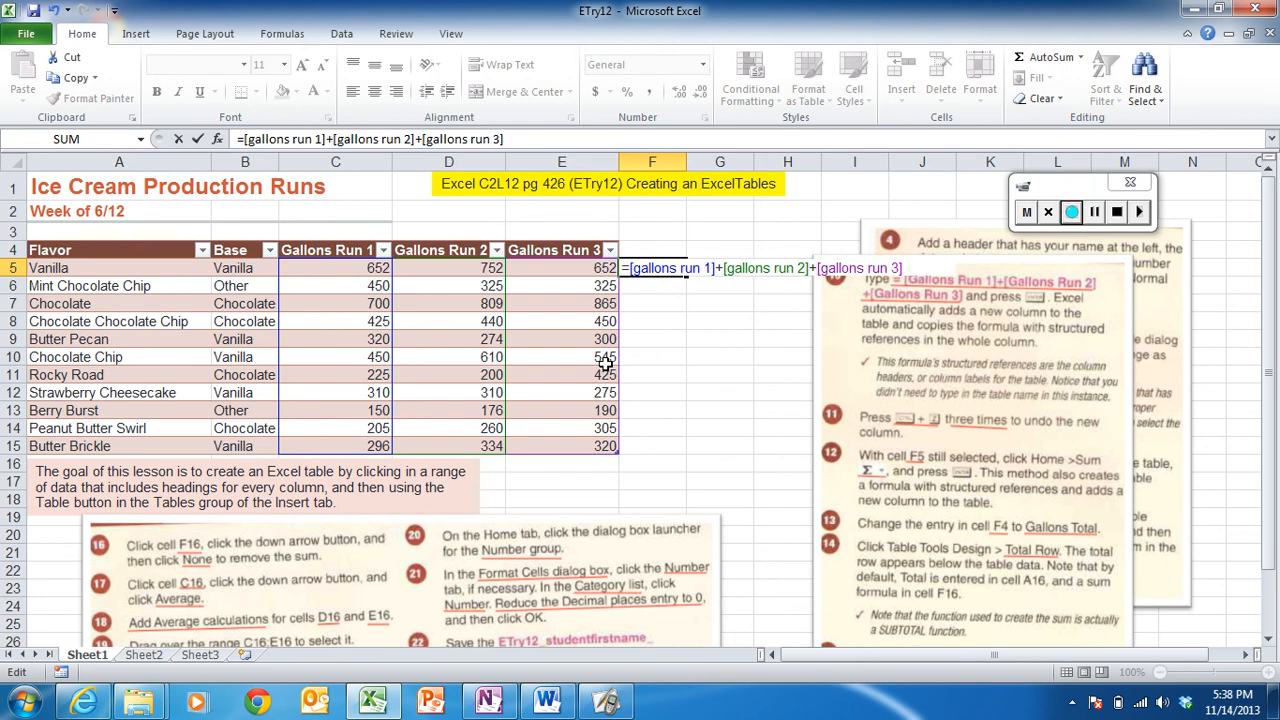
key(Return)
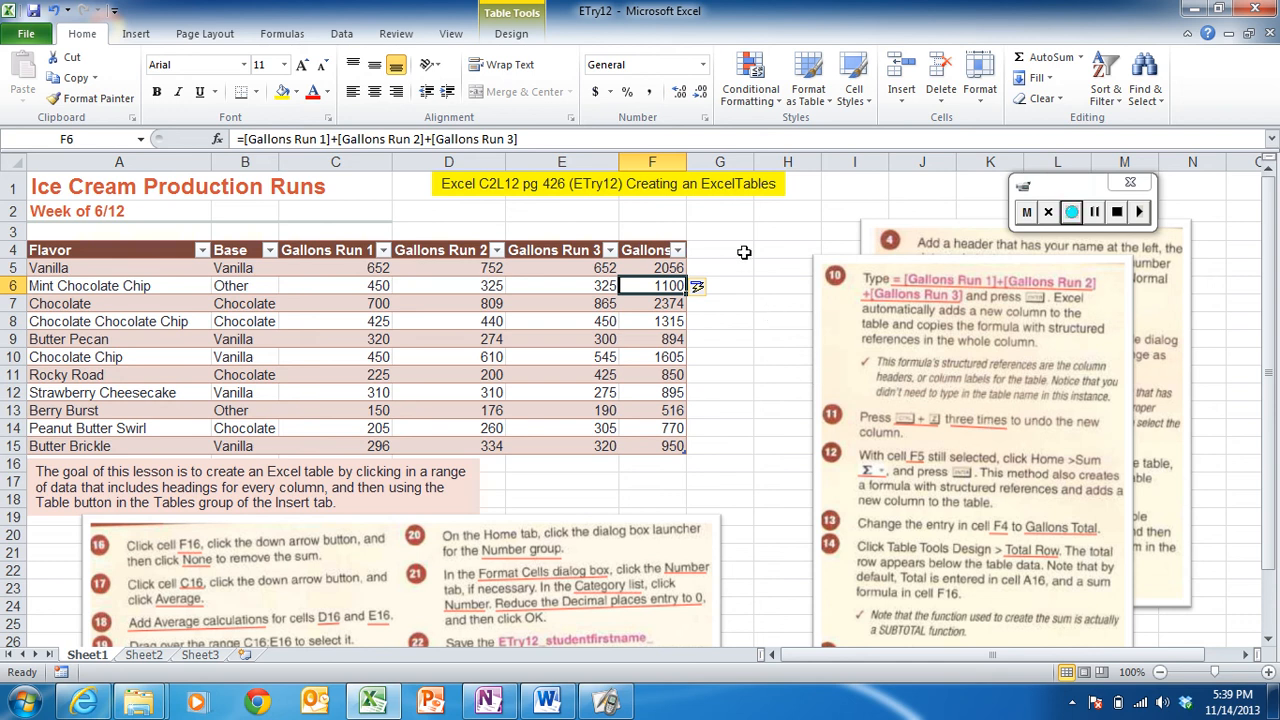
- Undo the new calculated column in F5 three times
key(ctrl+z)
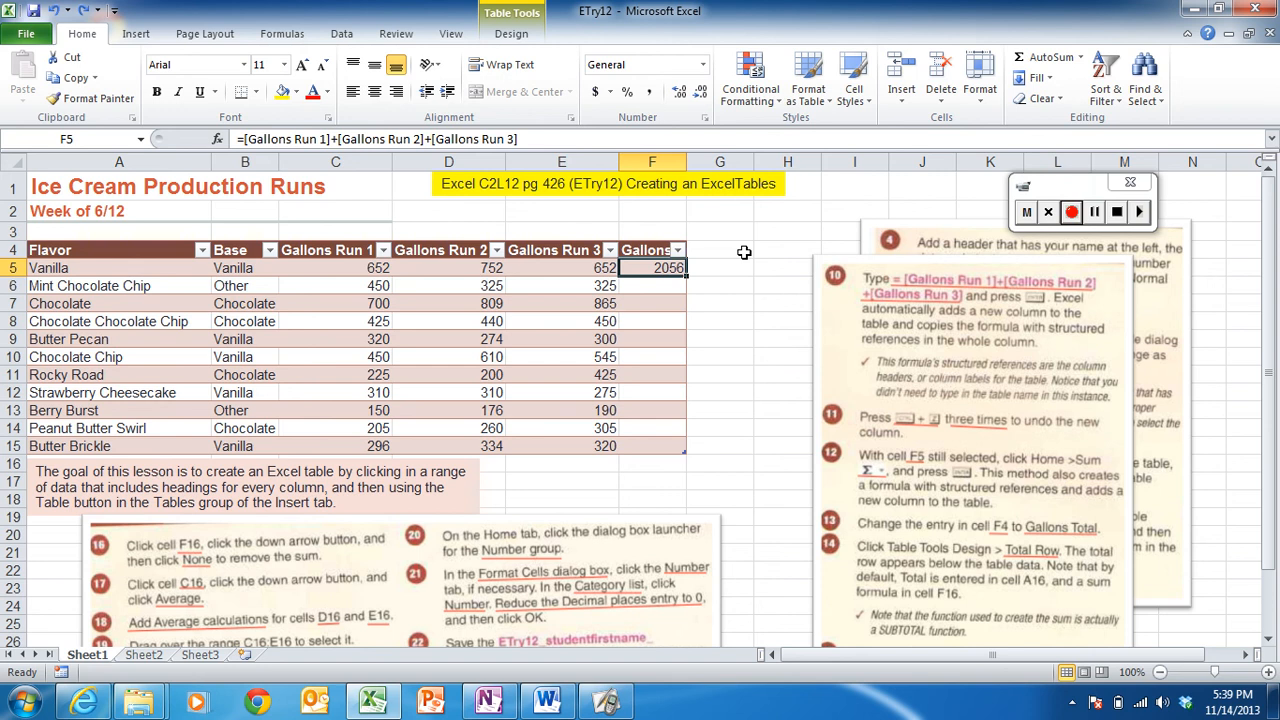
key(ctrl+z)
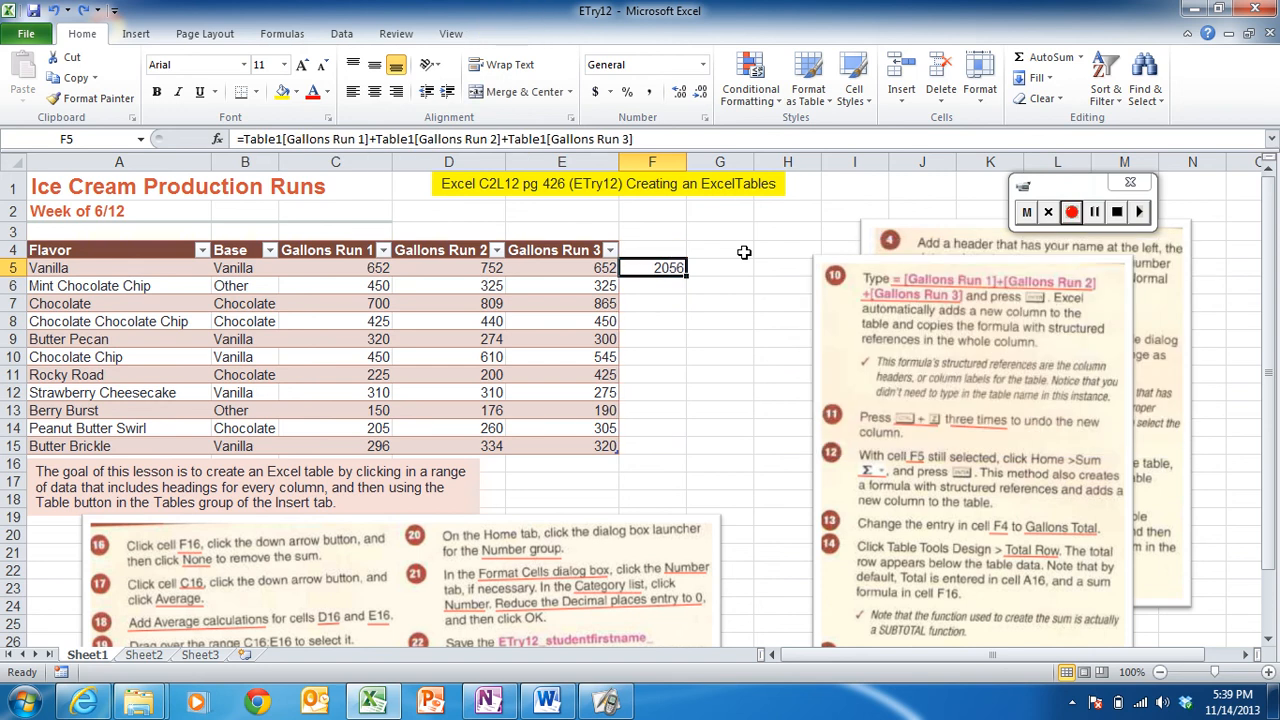
key(ctrl+z)
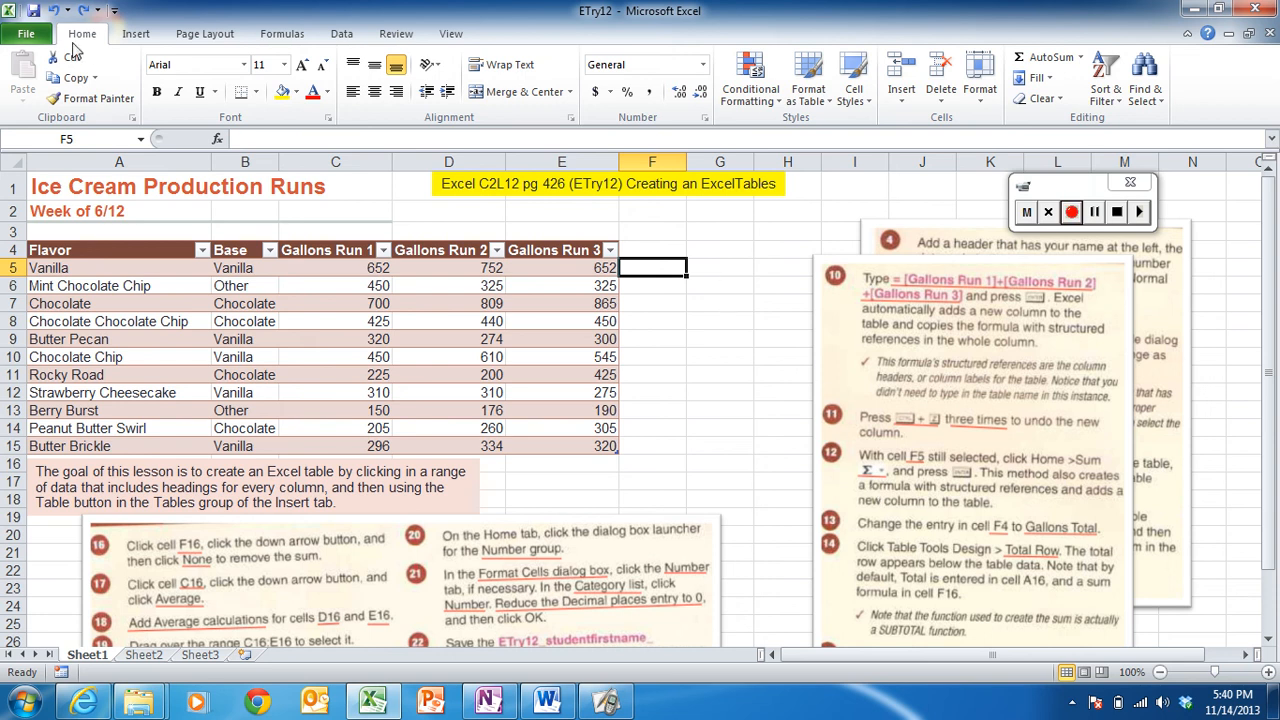
- Insert an AutoSum in F5 to create a calculated column summing Gallons Run 1 through Gallons Run 3
click(1029, 60)
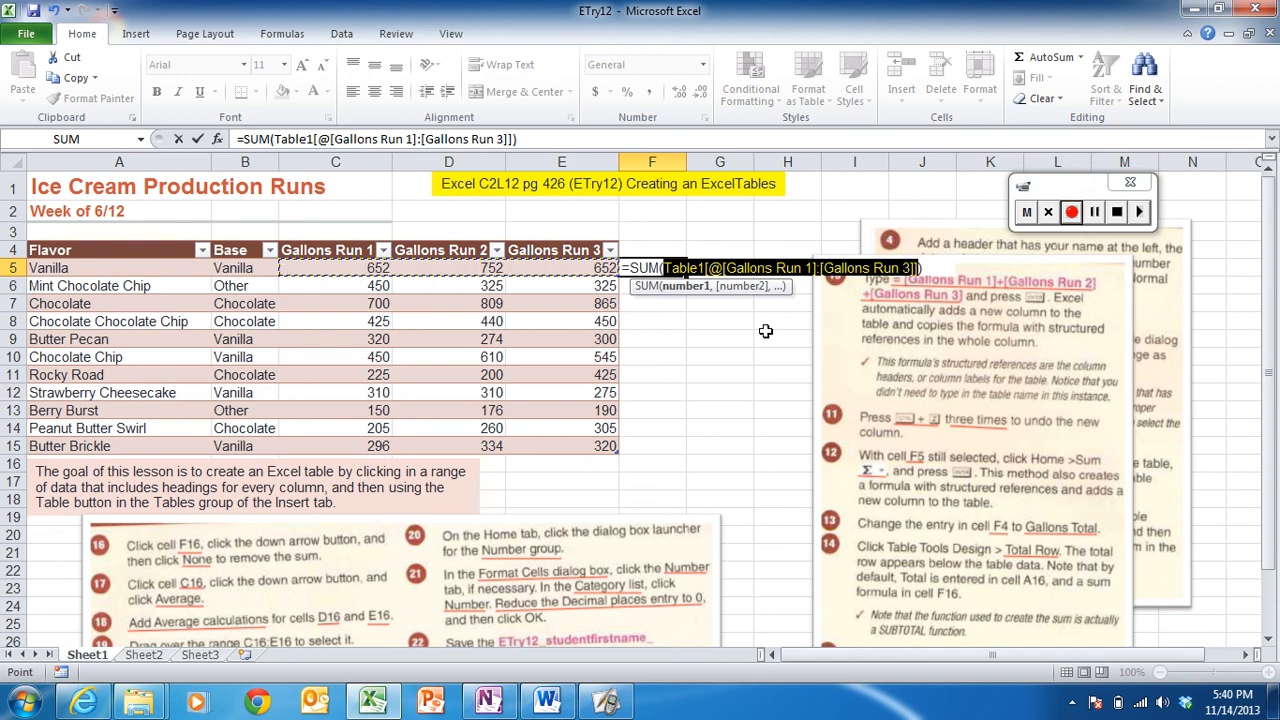
key(Return)
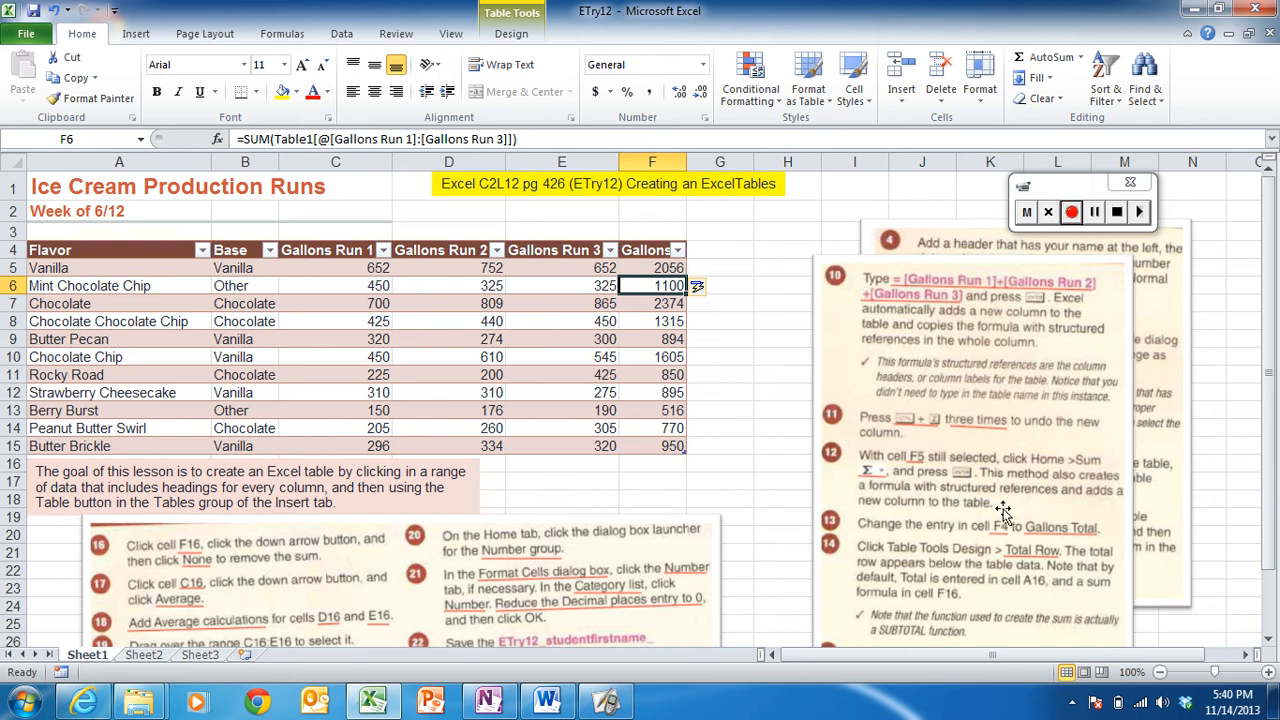
- Change the F4 column header to Gallons Total
click(805, 533)
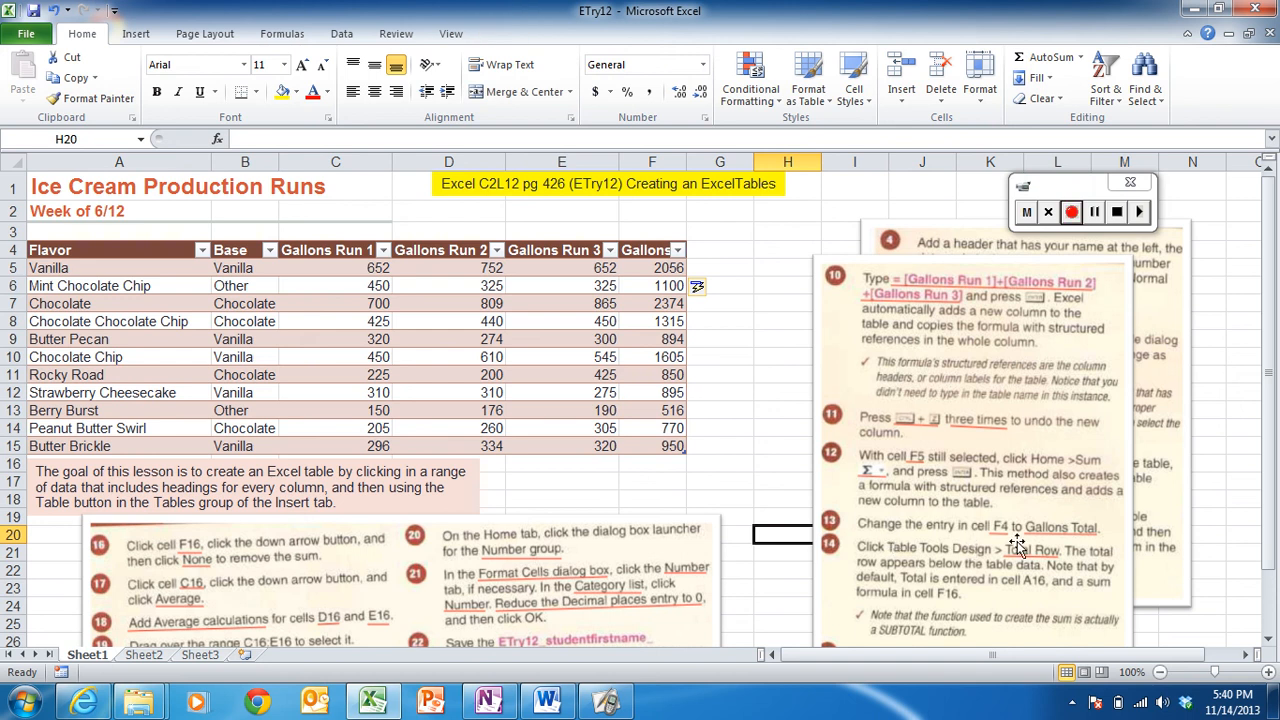
click(645, 251)
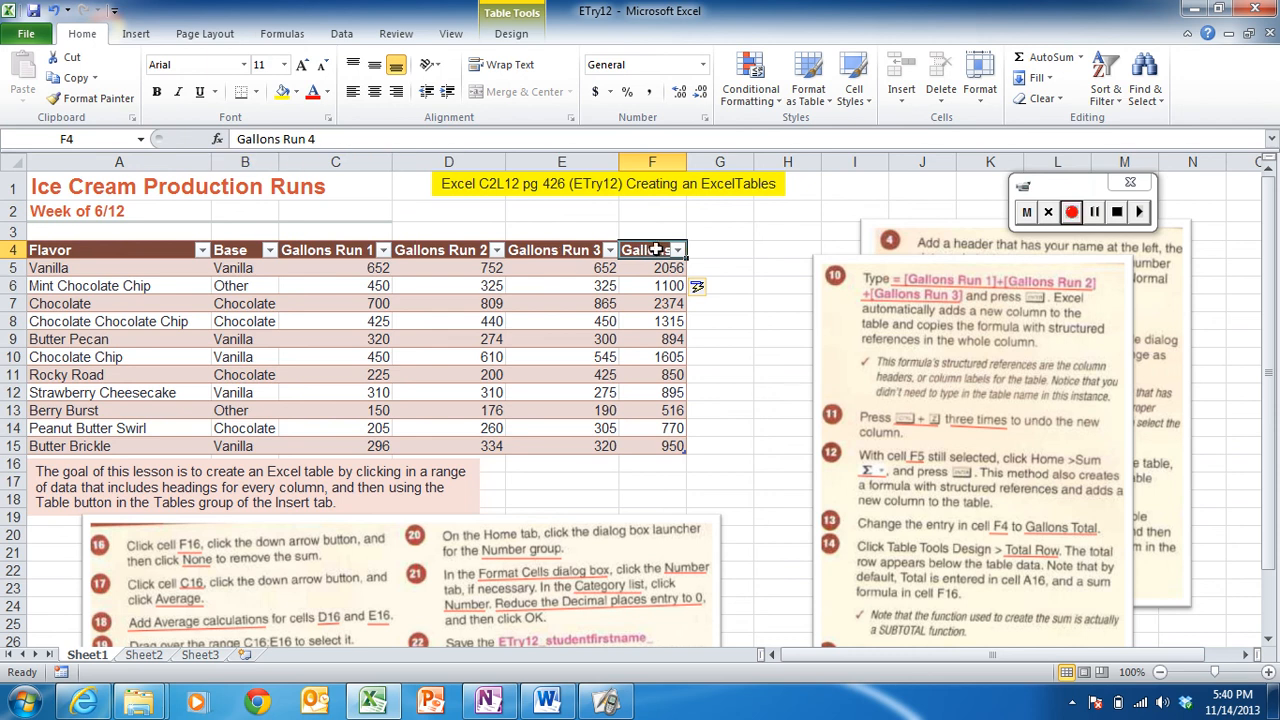
text(Gallon)
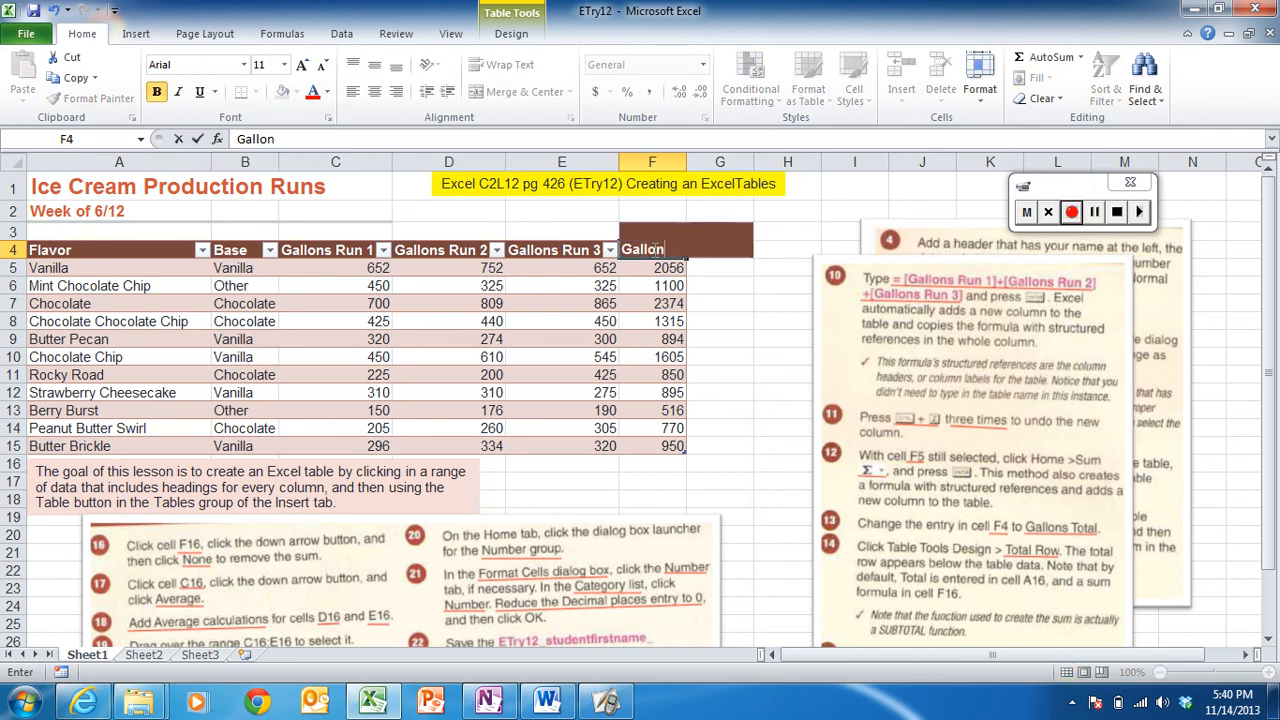
text(s Total)
key(Return)
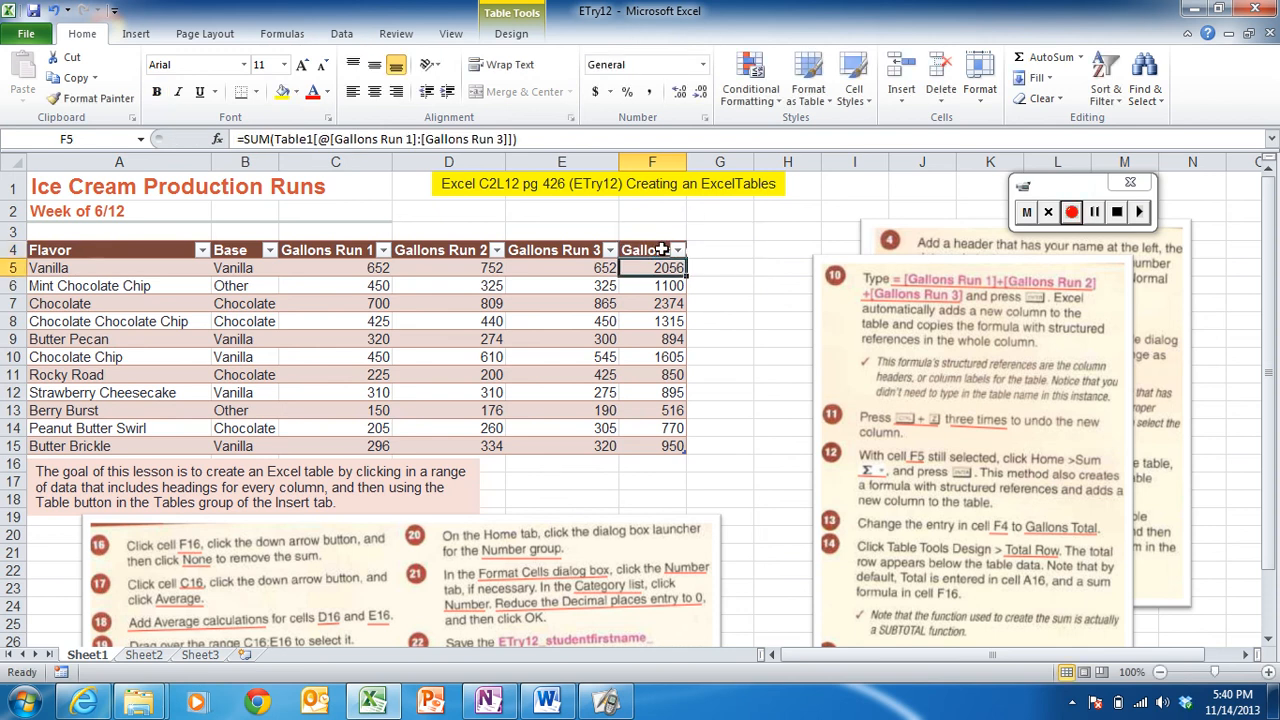
- Autofit column F's width to fit the Gallons Total header
click(658, 250)
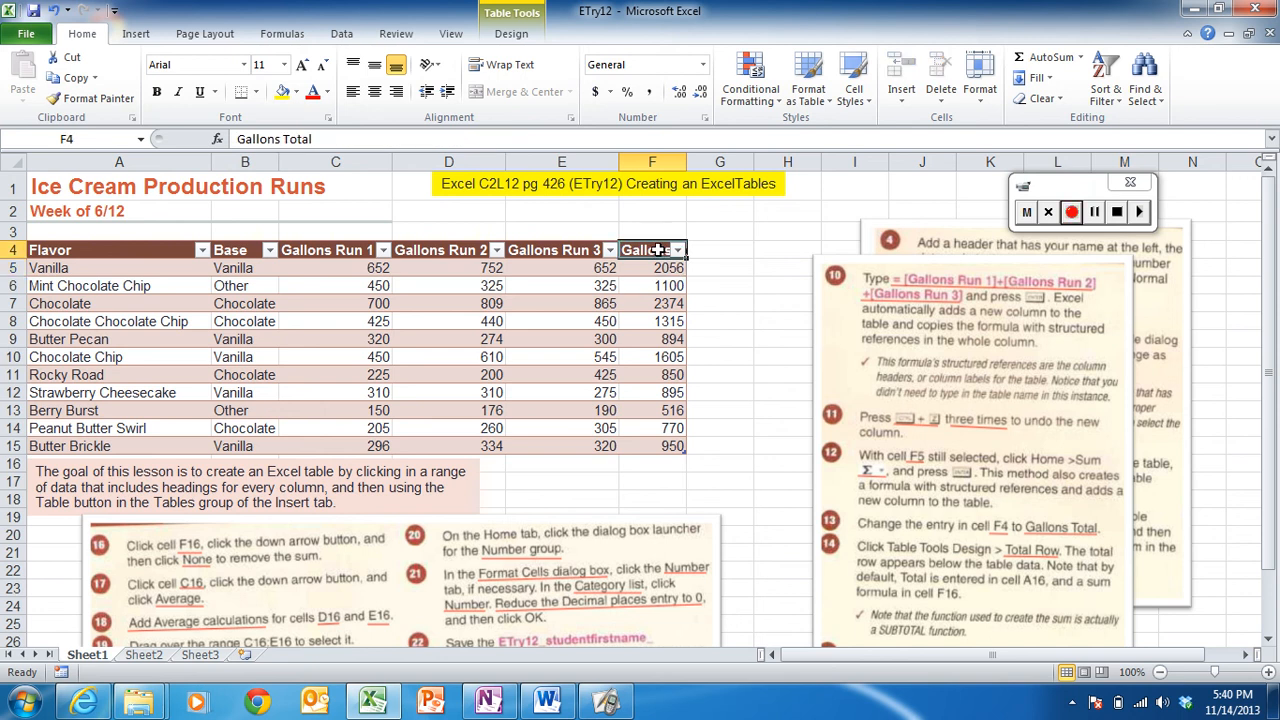
double_click(686, 161)
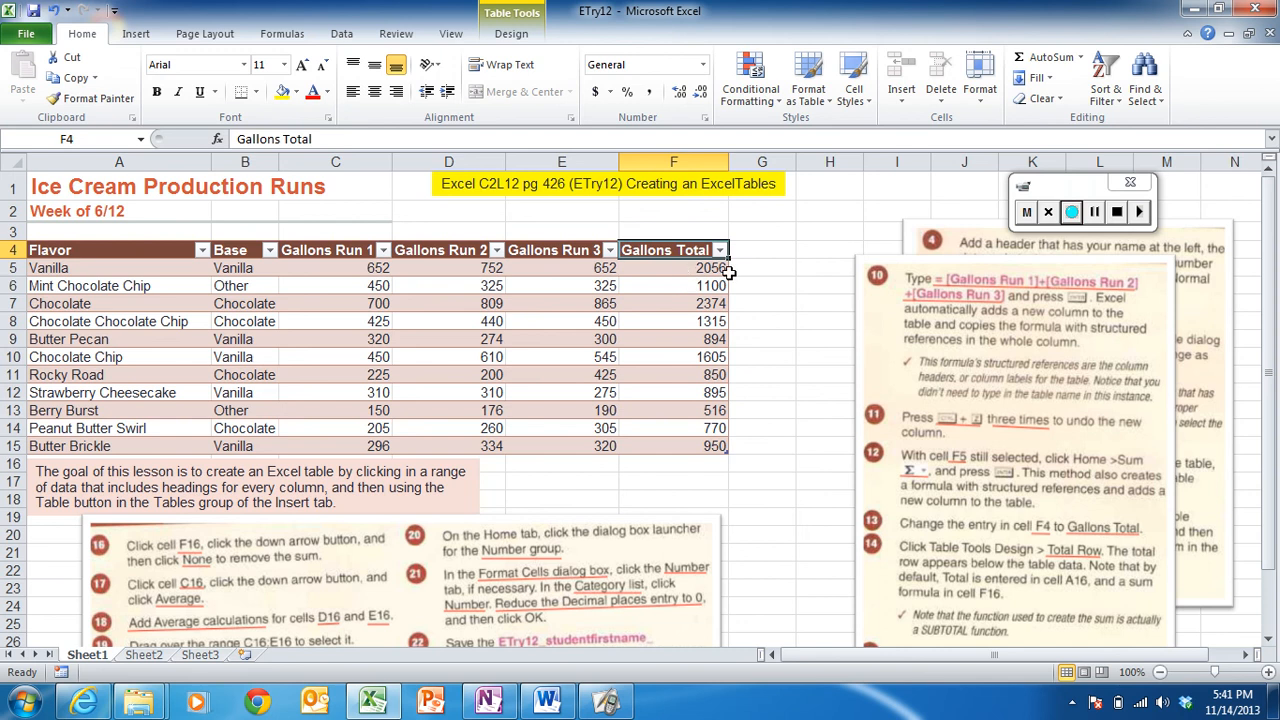
- Turn on the table's Total Row option
click(1073, 216)
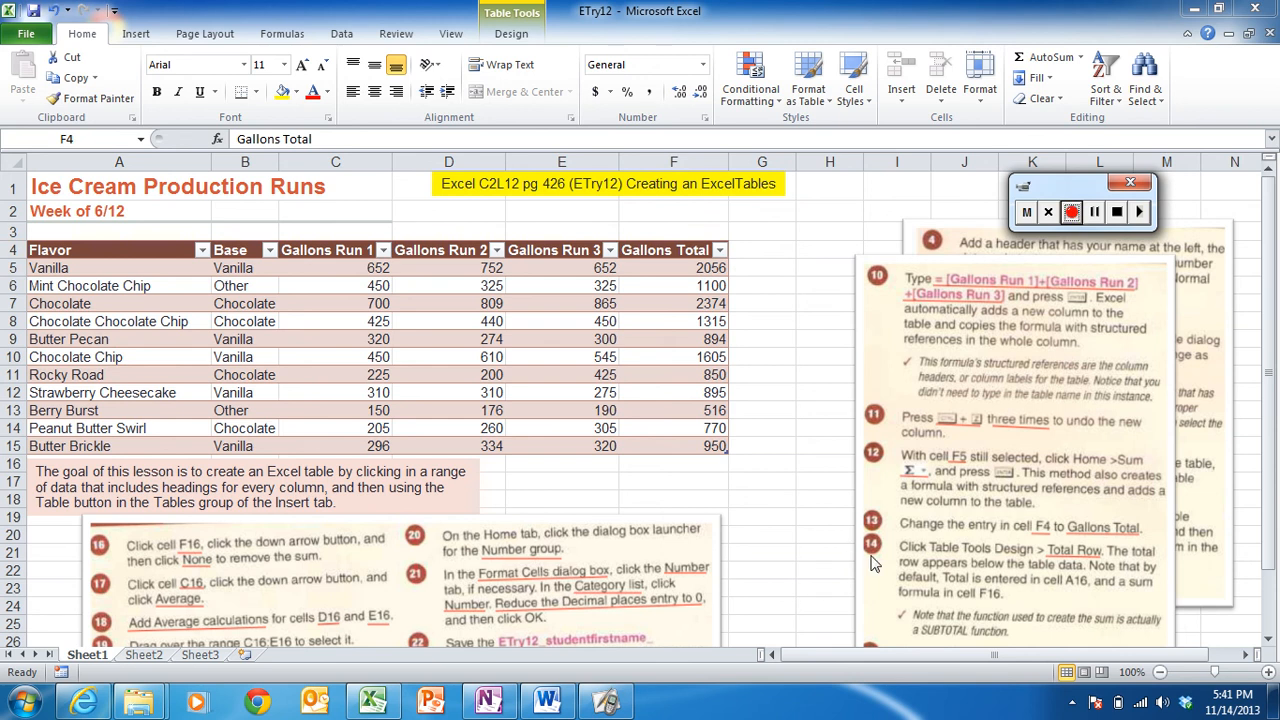
click(511, 42)
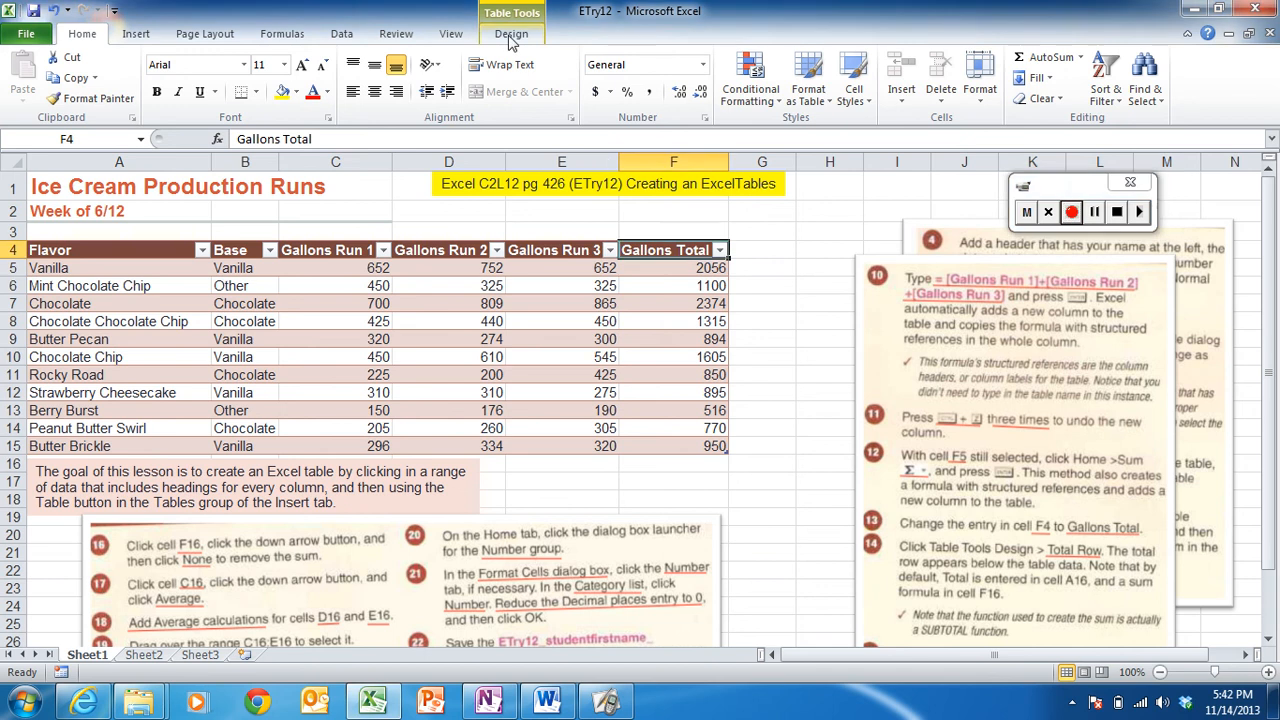
click(511, 36)
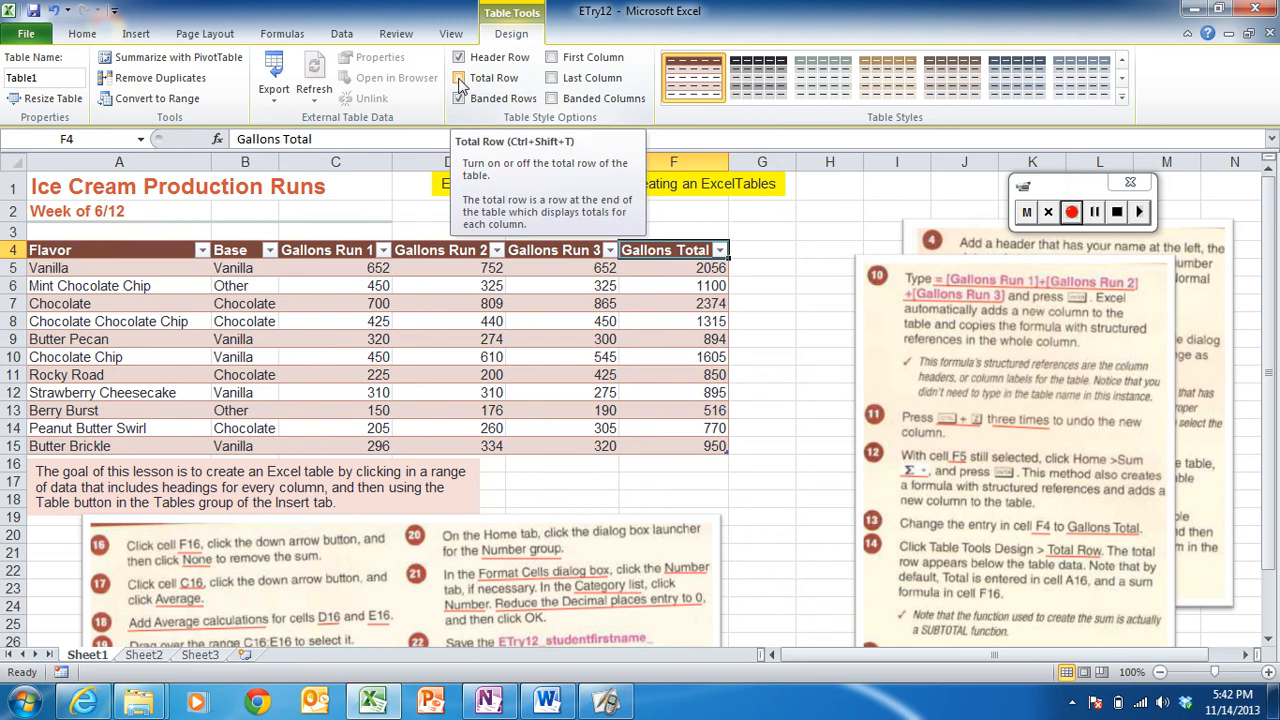
click(460, 78)
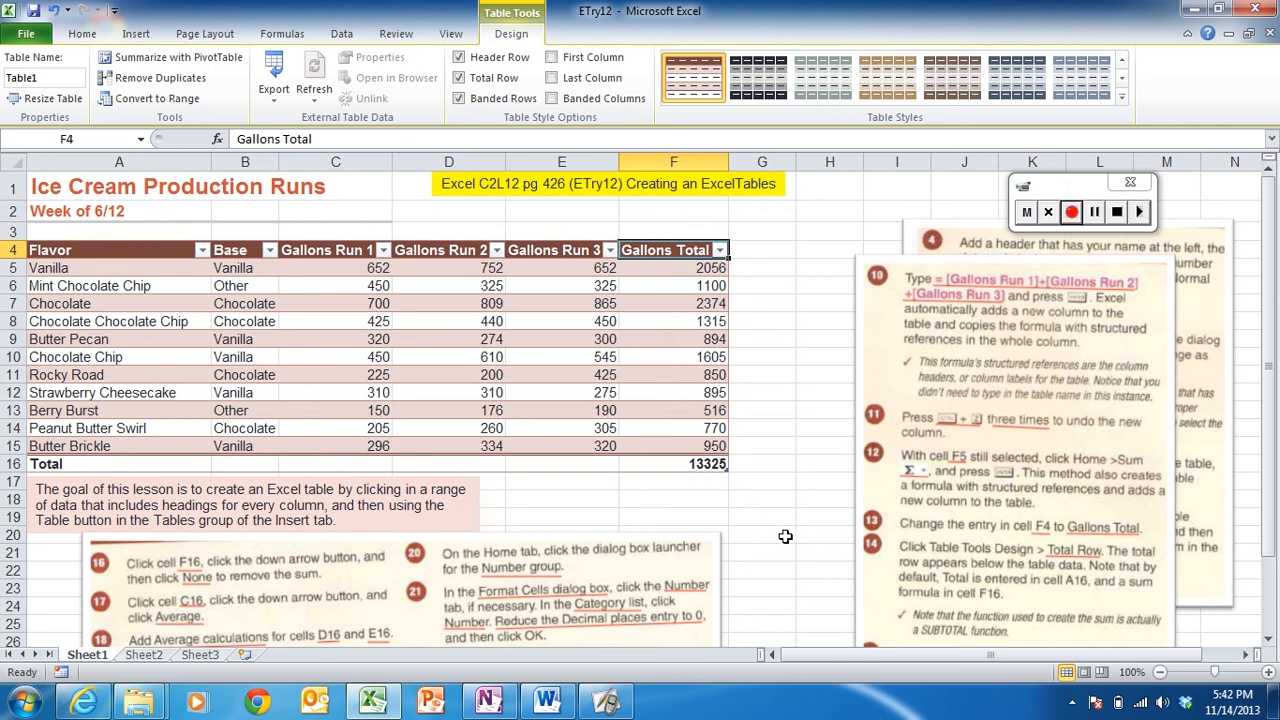
- Move the instruction picture beside the table up and slightly left
click(957, 462)
drag(957, 462, 902, 420)
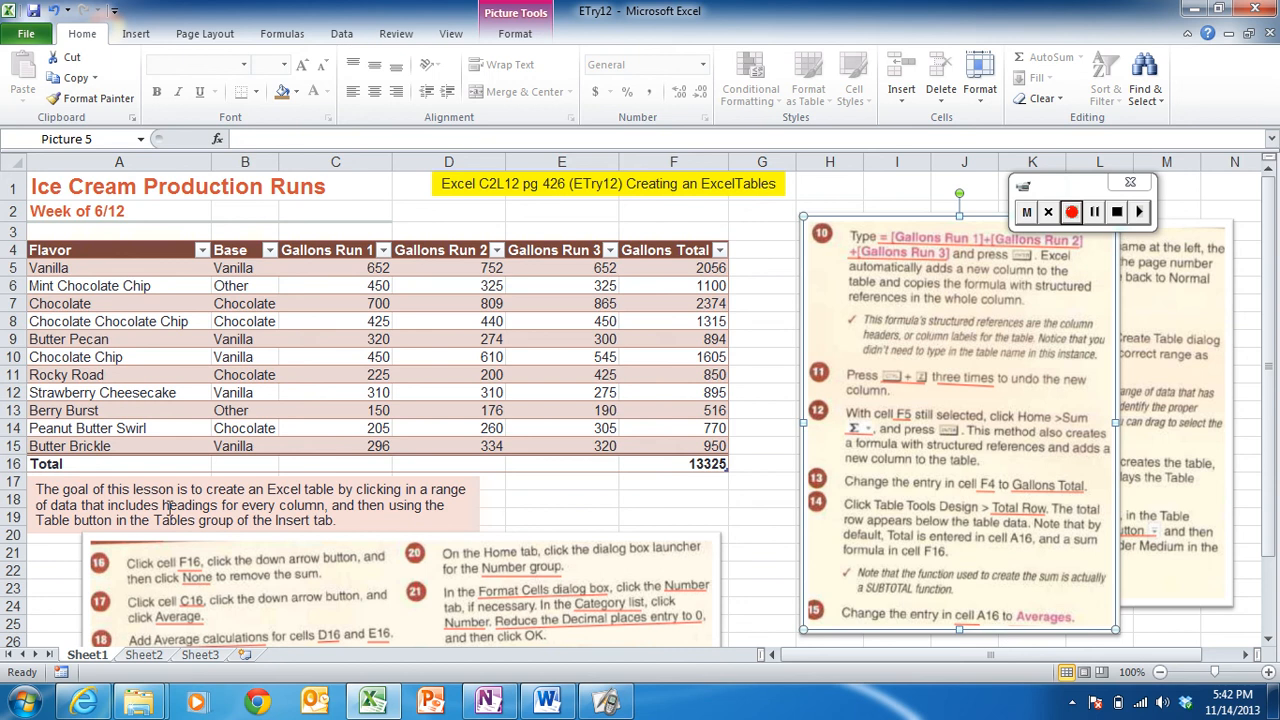
- Change the total row label in A16 to Averages
click(90, 464)
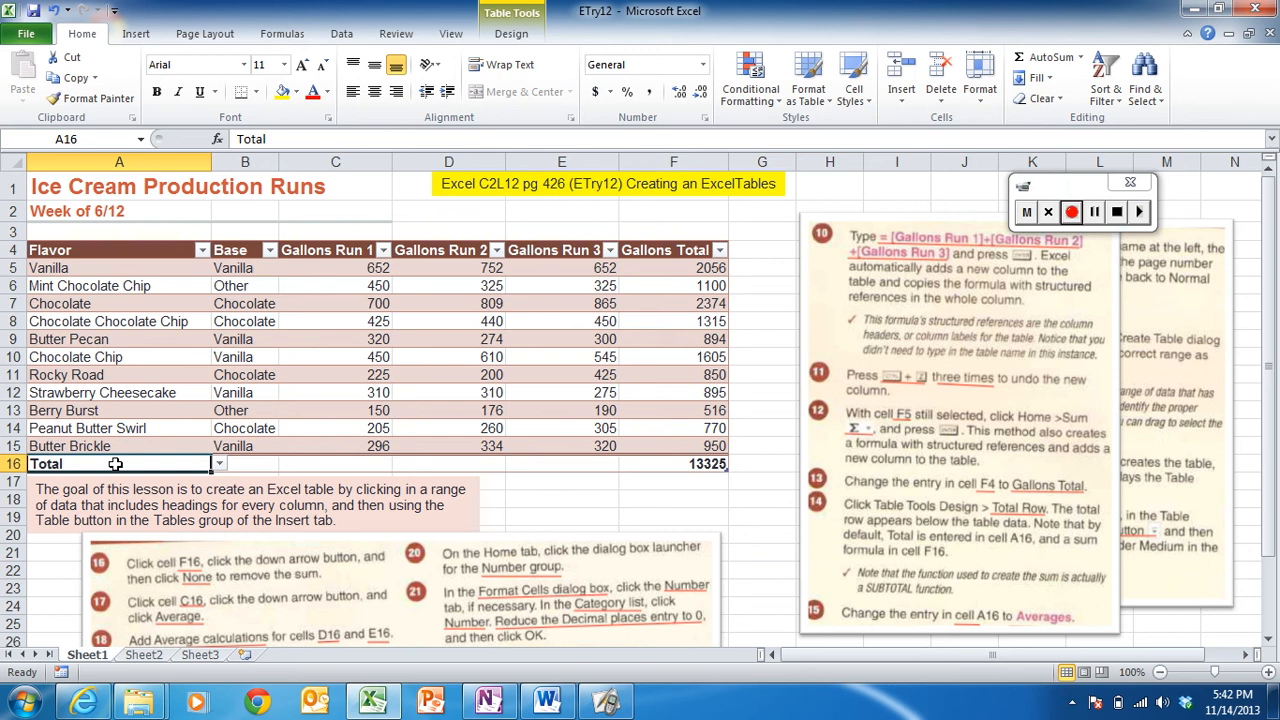
text(Averages)
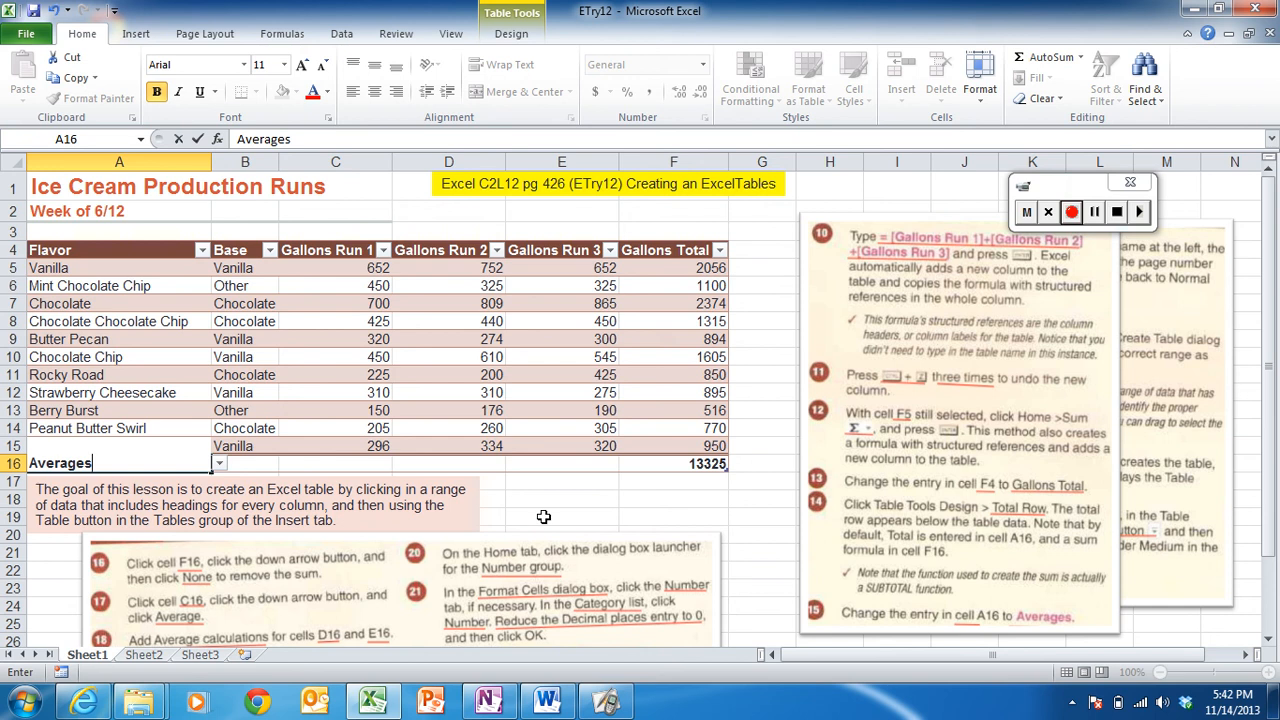
- Remove the sum from F16 by setting its total function to None
click(668, 464)
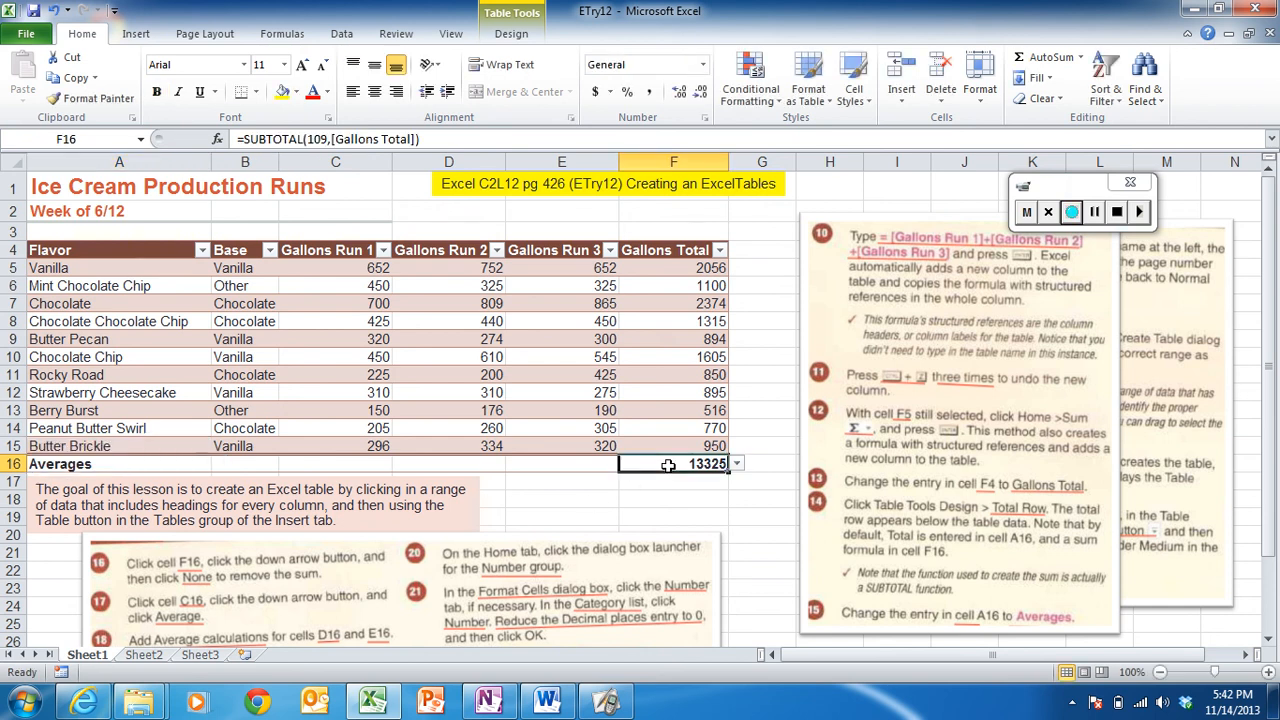
click(737, 465)
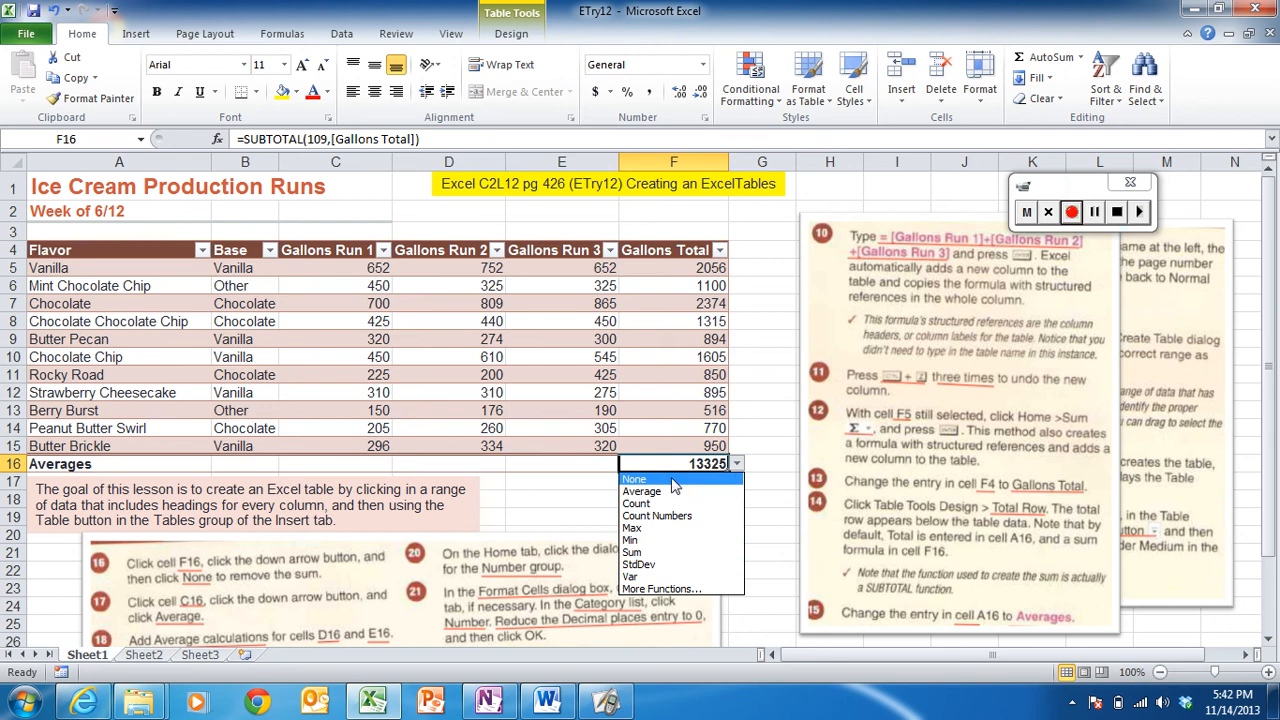
click(672, 481)
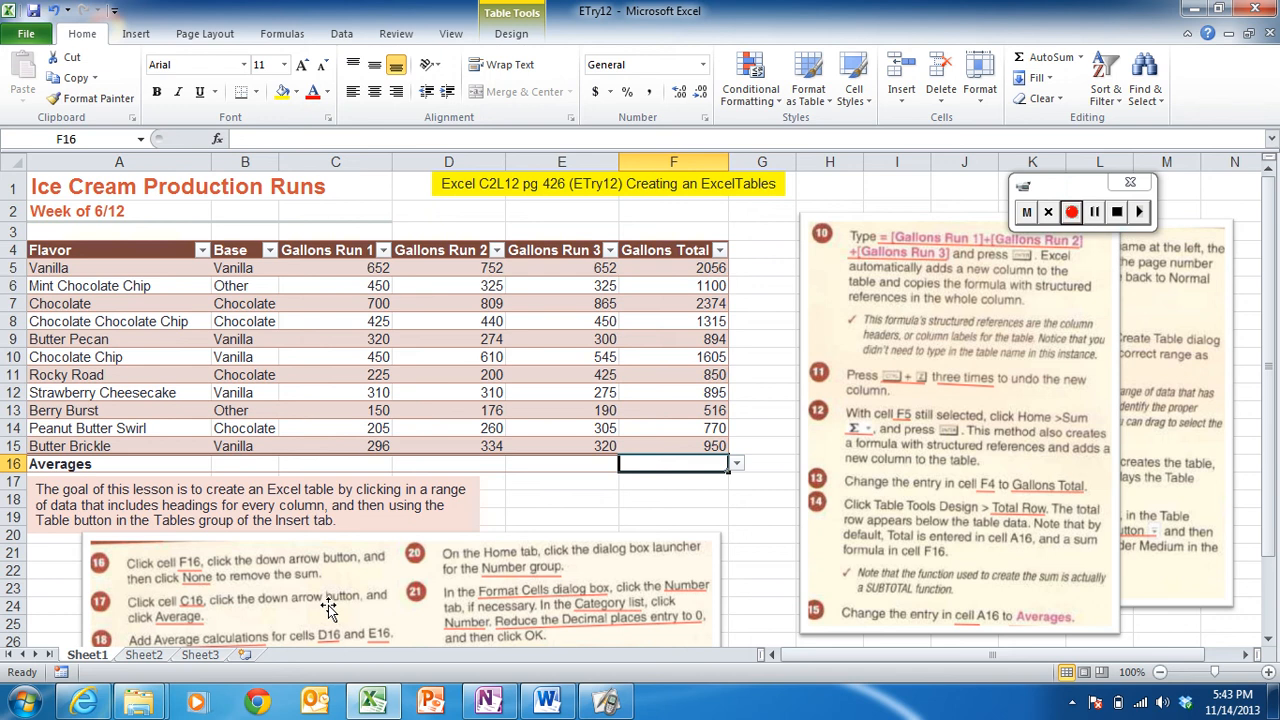
- Set the total function in C16 to Average
click(340, 464)
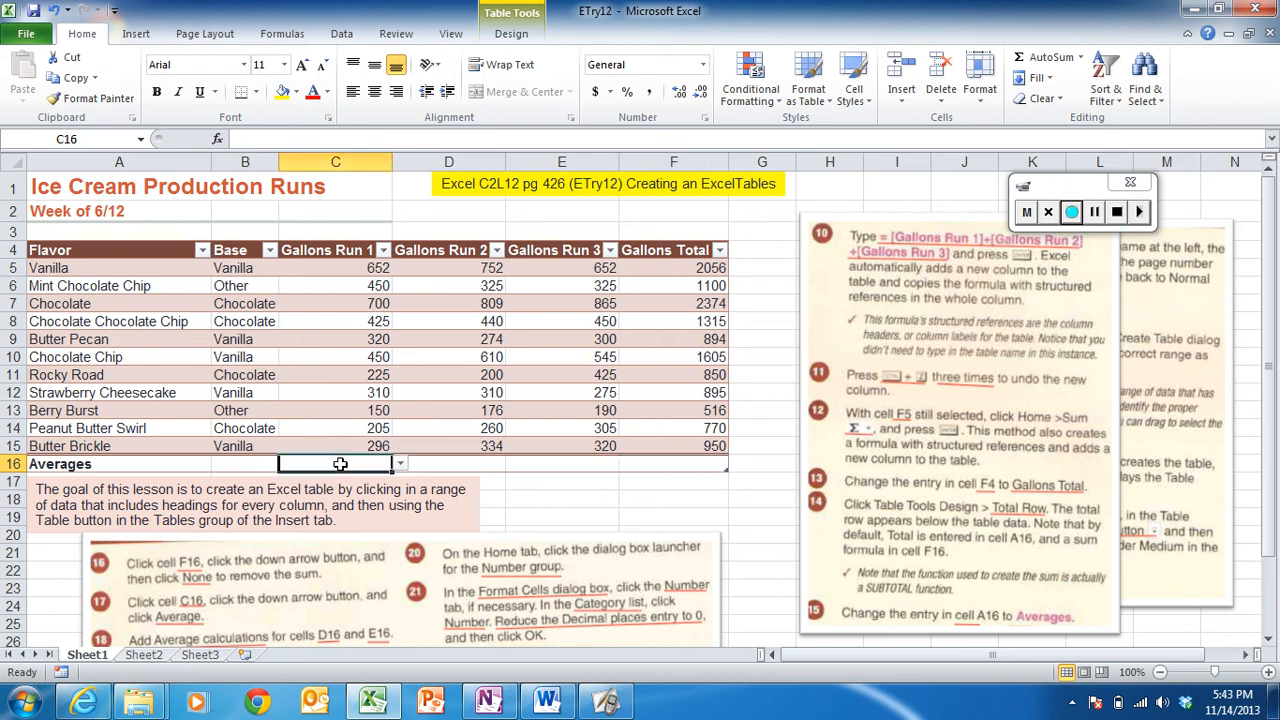
click(400, 464)
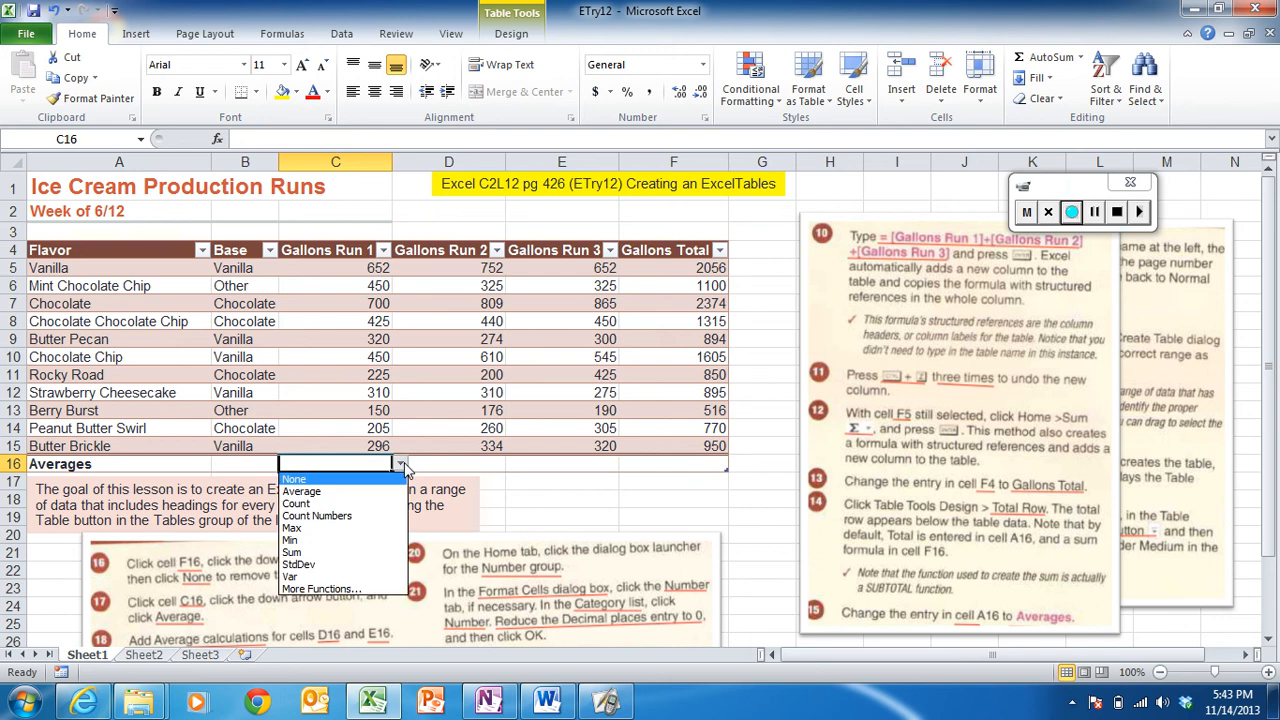
click(350, 489)
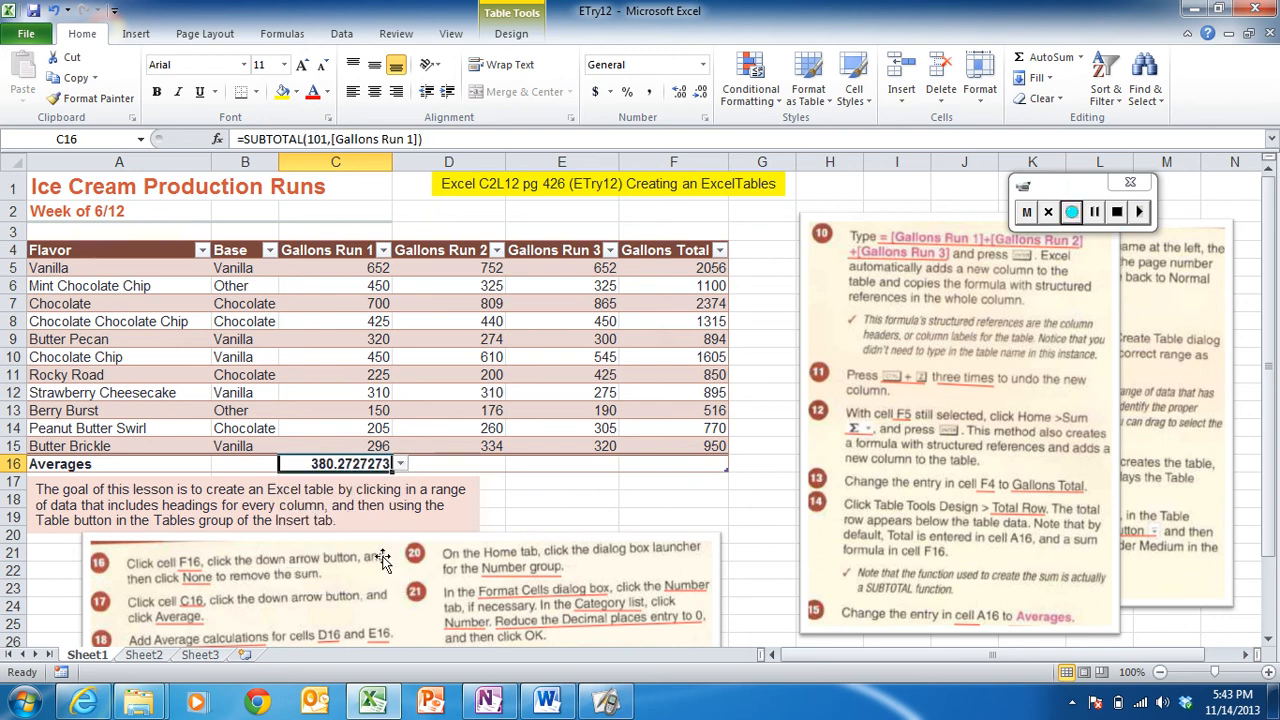
- Move the lower instruction picture up to sit just below the table
click(401, 576)
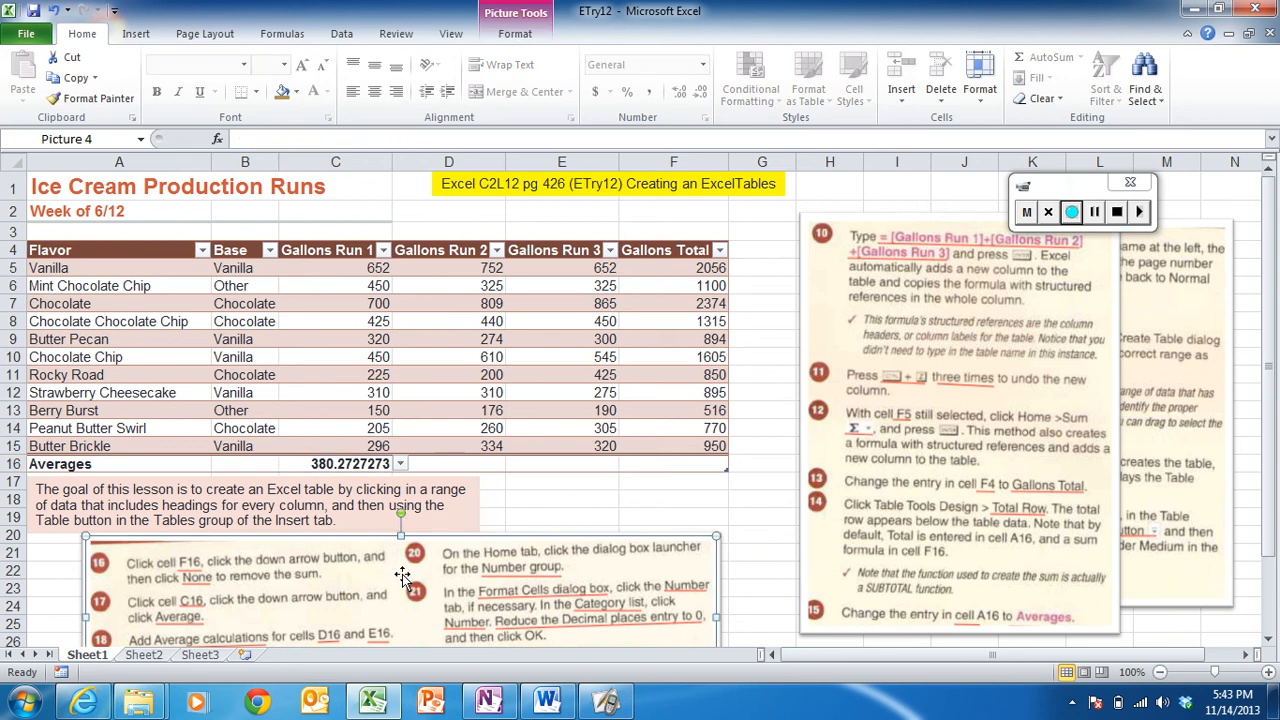
drag(401, 576, 420, 521)
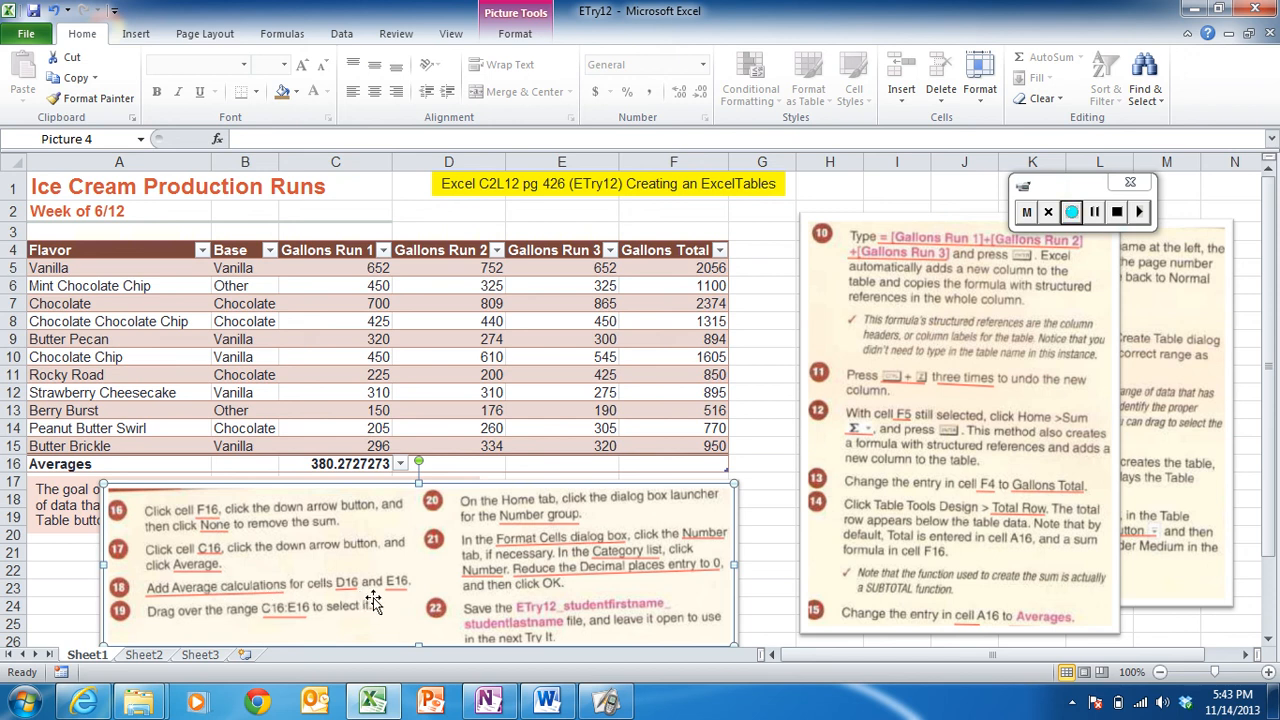
- Set the total functions in D16 and E16 to Average
click(445, 464)
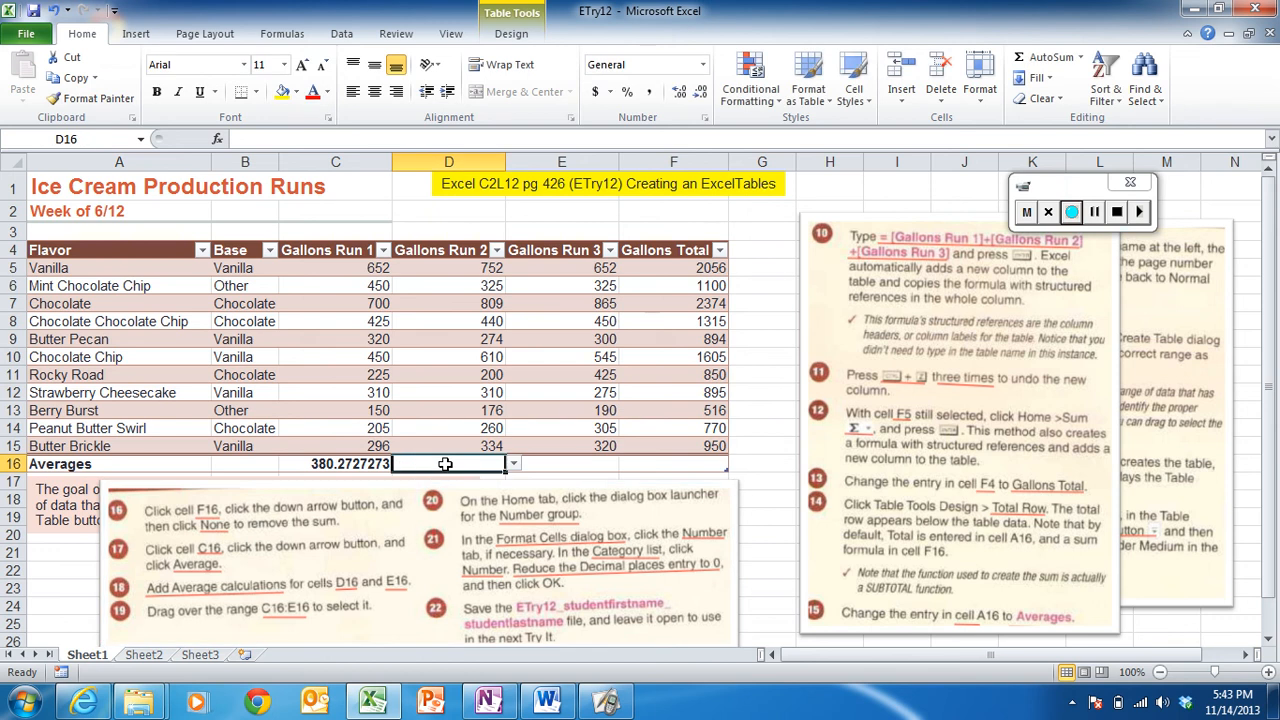
click(512, 465)
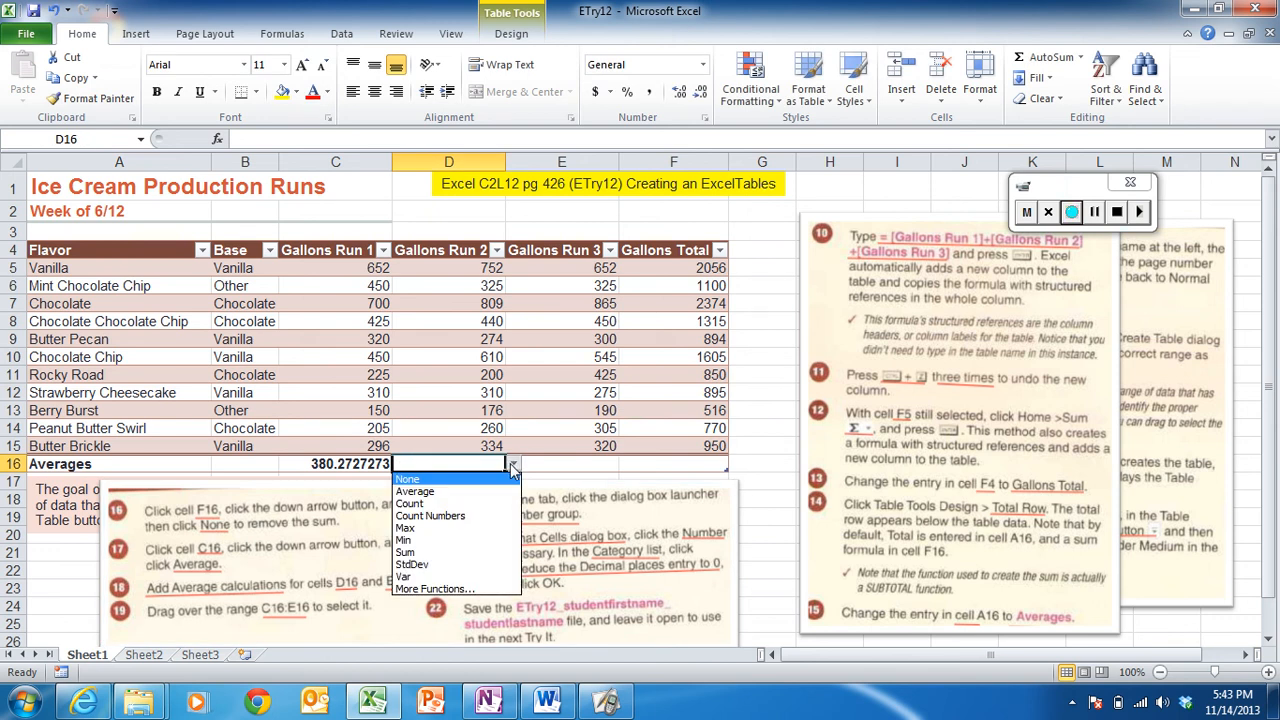
click(455, 498)
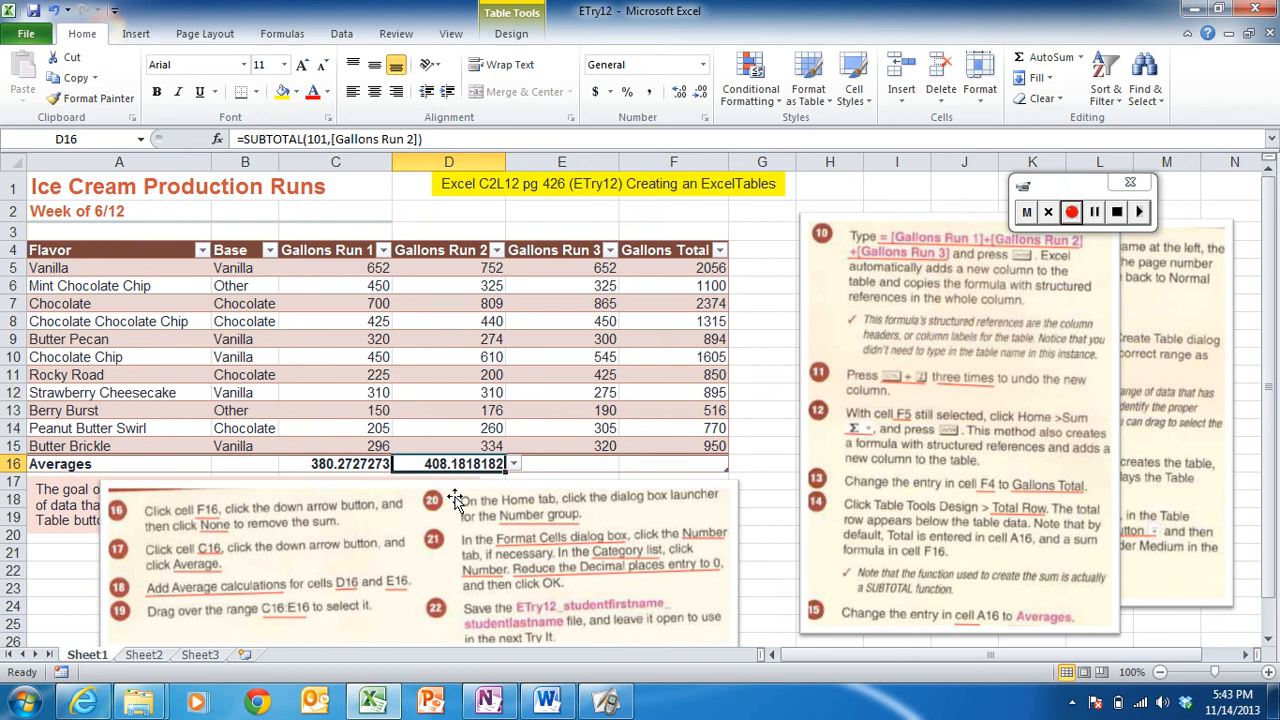
click(562, 460)
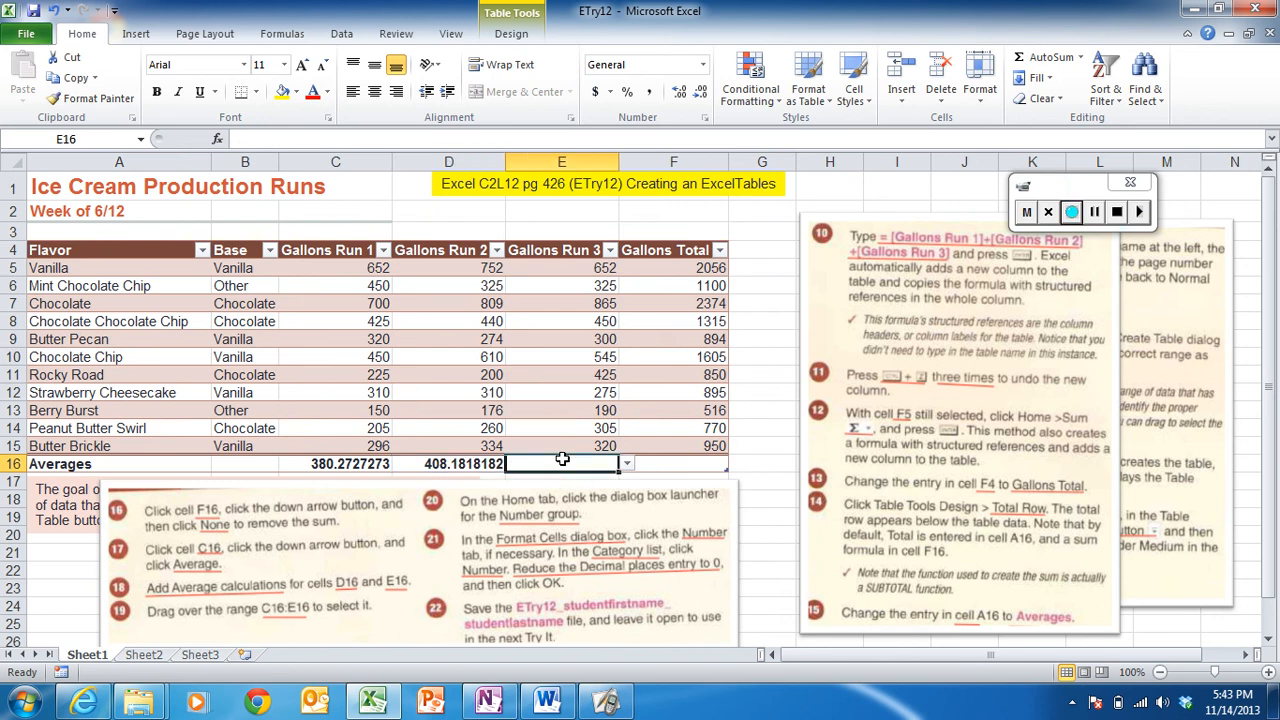
click(627, 465)
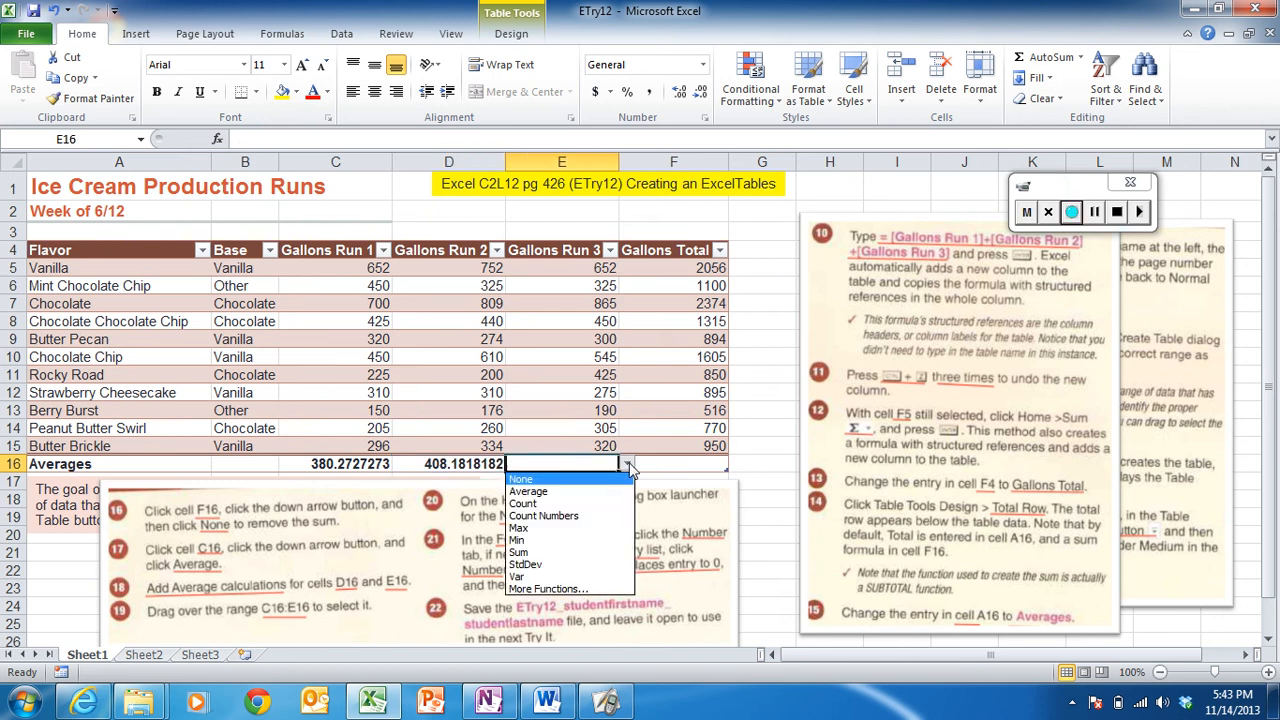
click(590, 494)
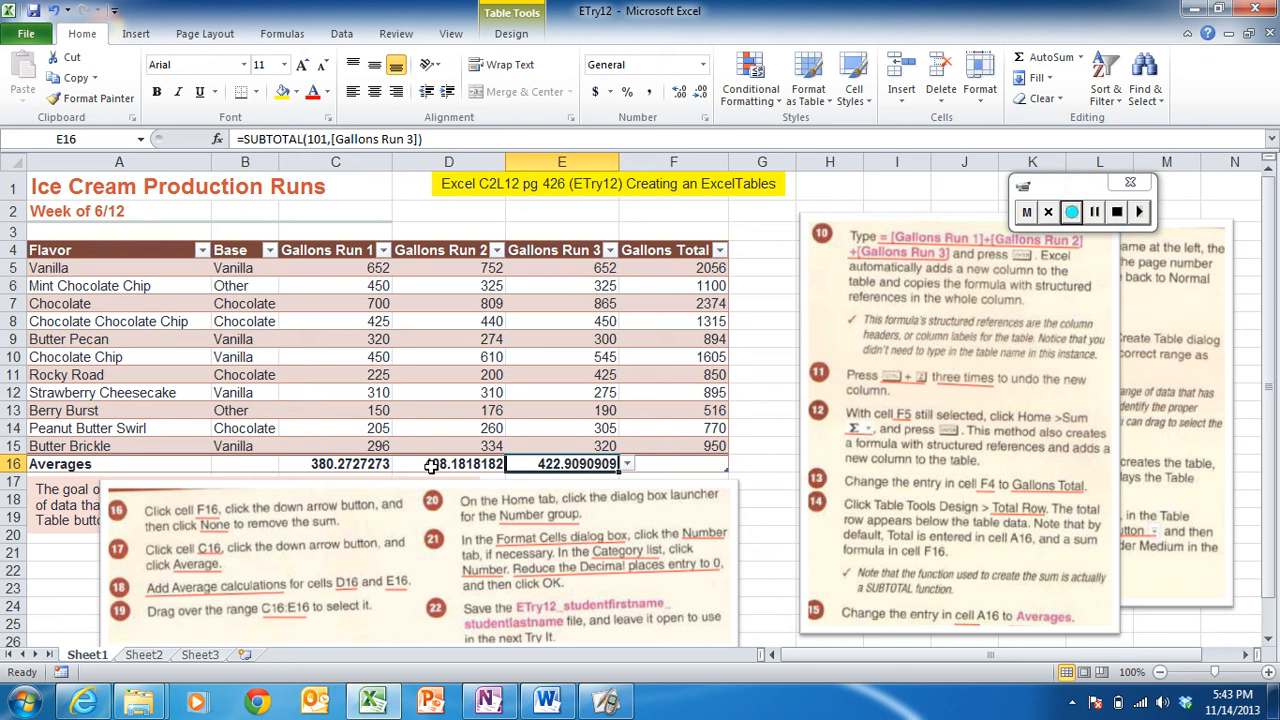
- Clear D16:E16 and fill C16's average formula across to E16
drag(430, 467, 537, 467)
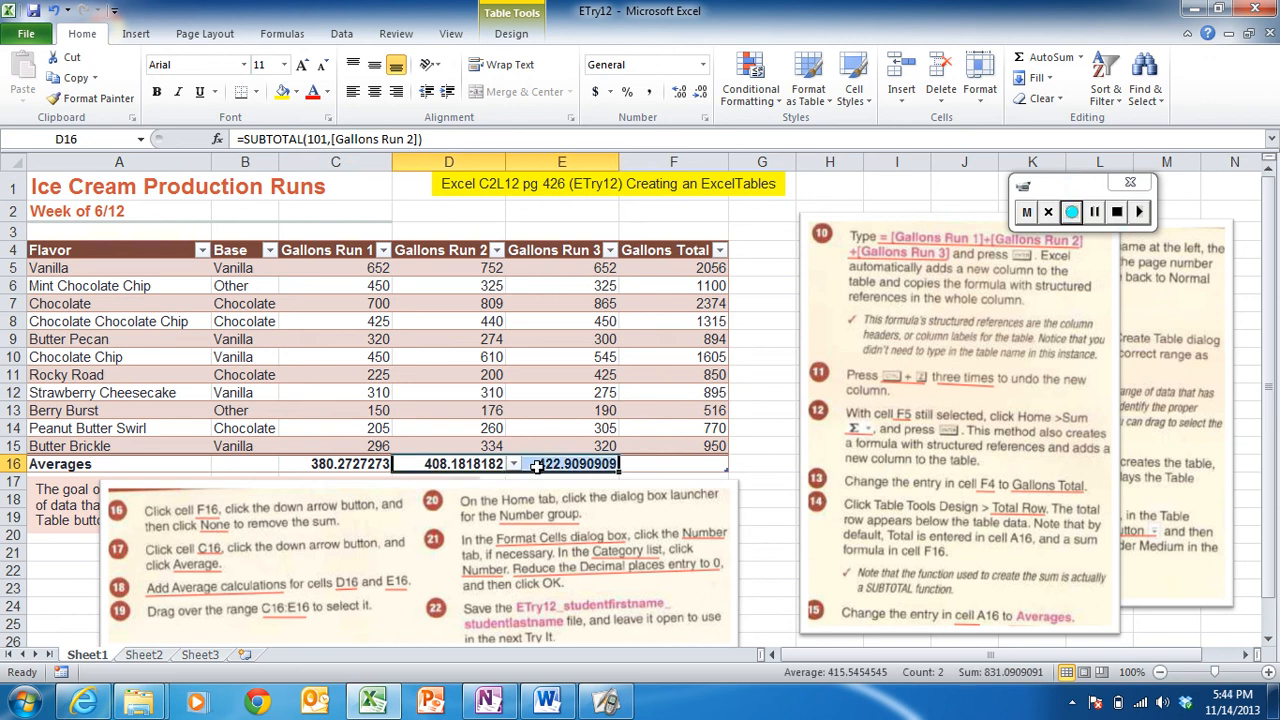
key(Delete)
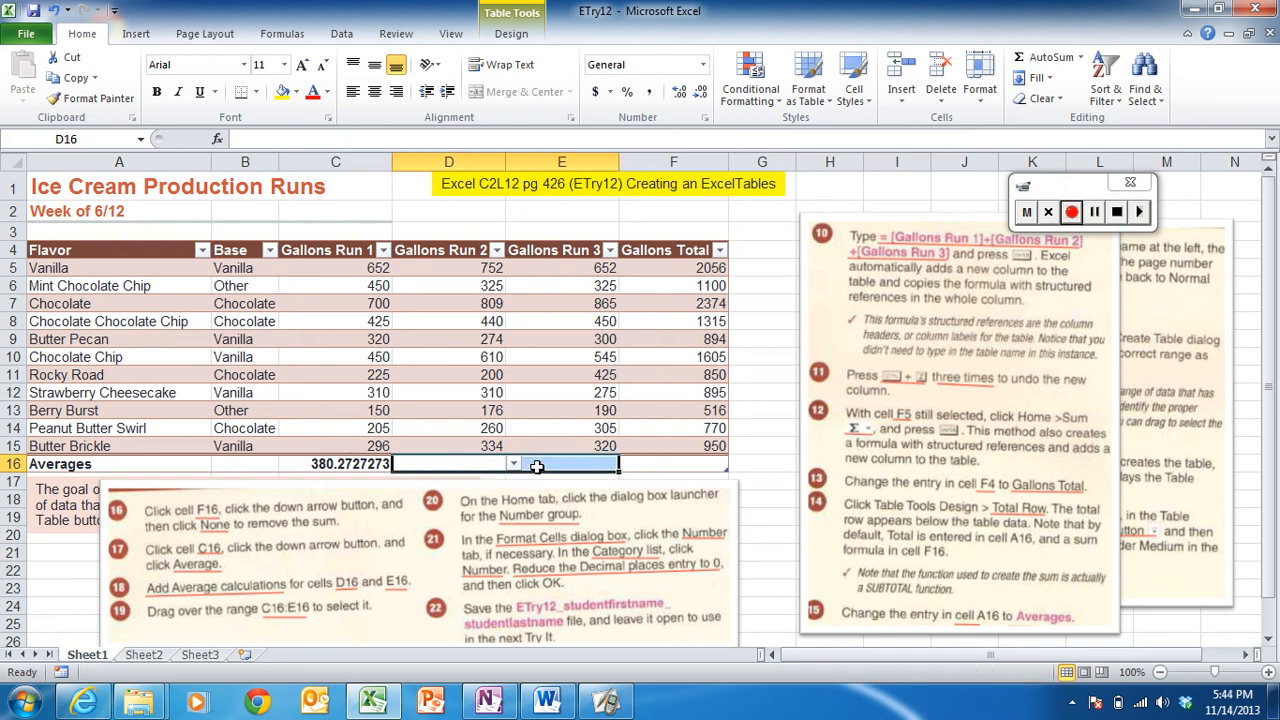
click(372, 462)
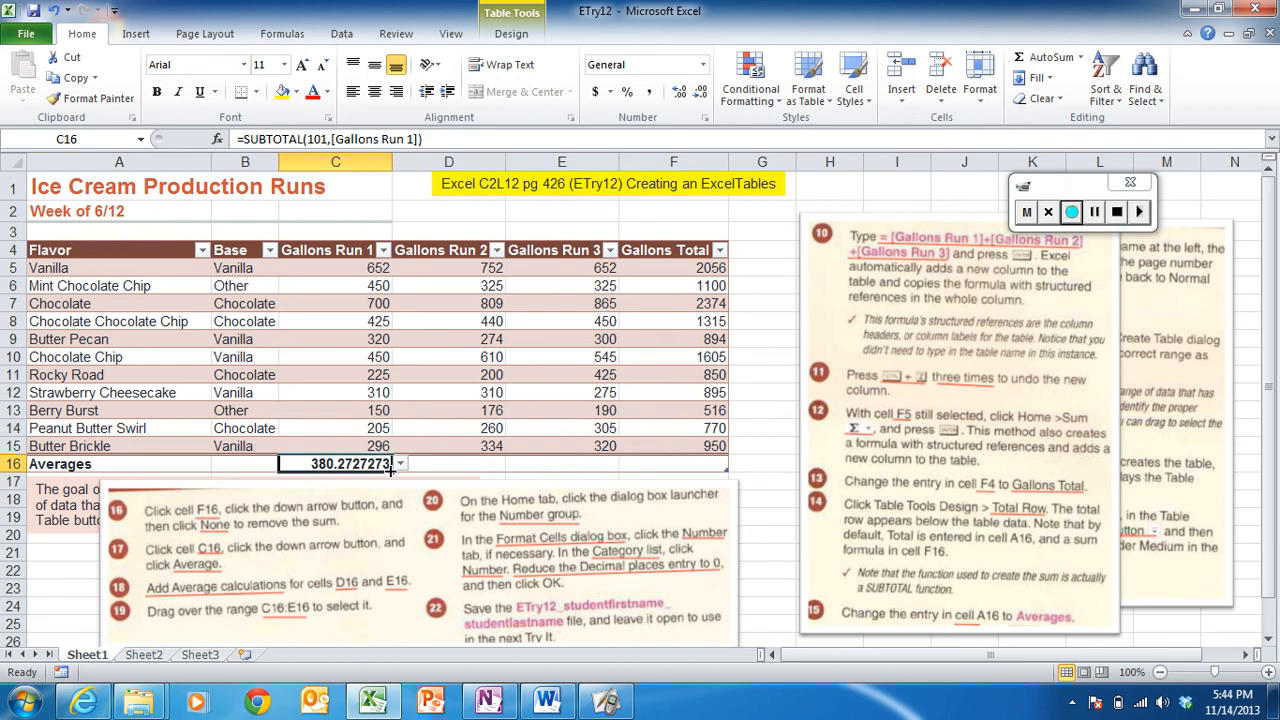
drag(391, 469, 566, 476)
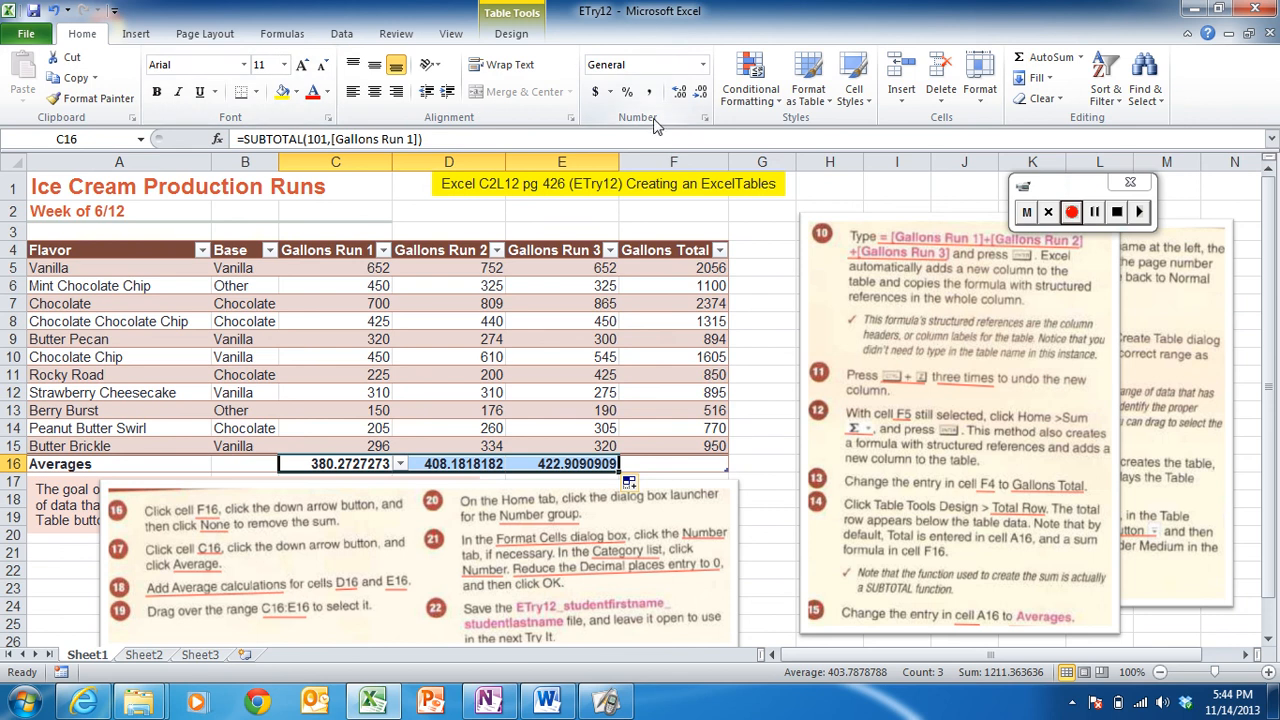
- Format C16:E16 as Number with 0 decimal places
click(705, 121)
click(710, 117)
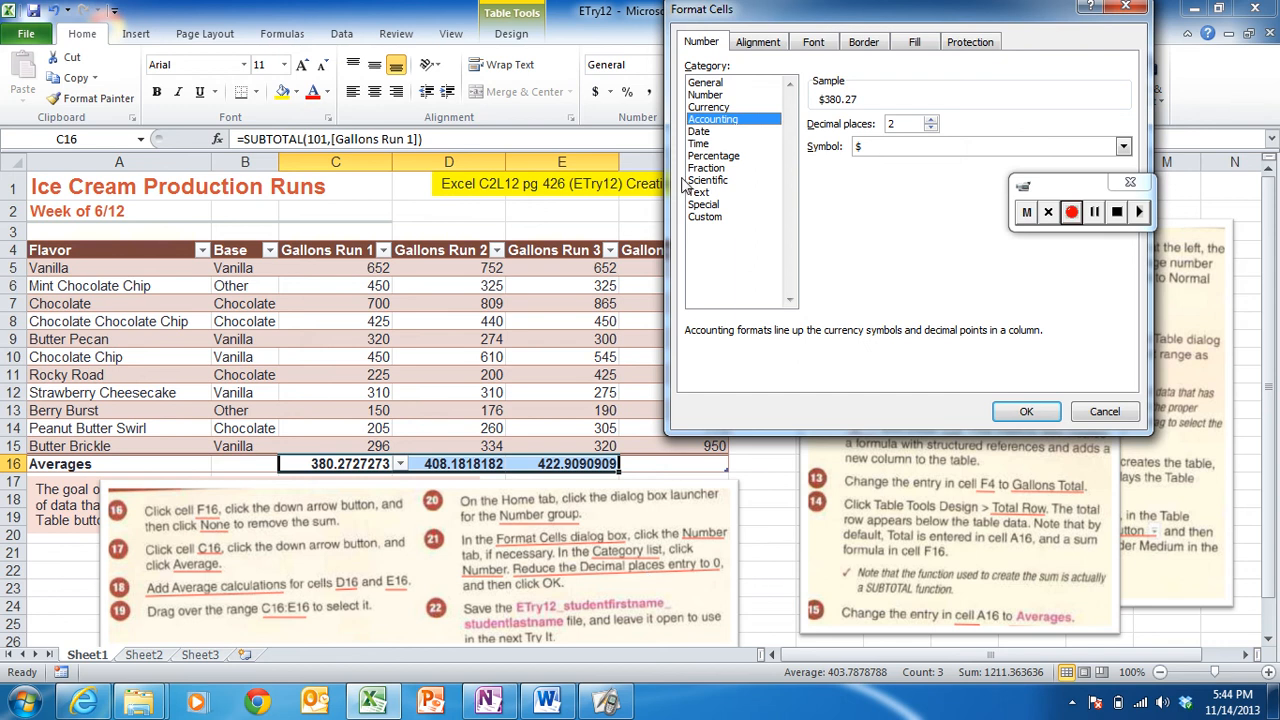
click(706, 96)
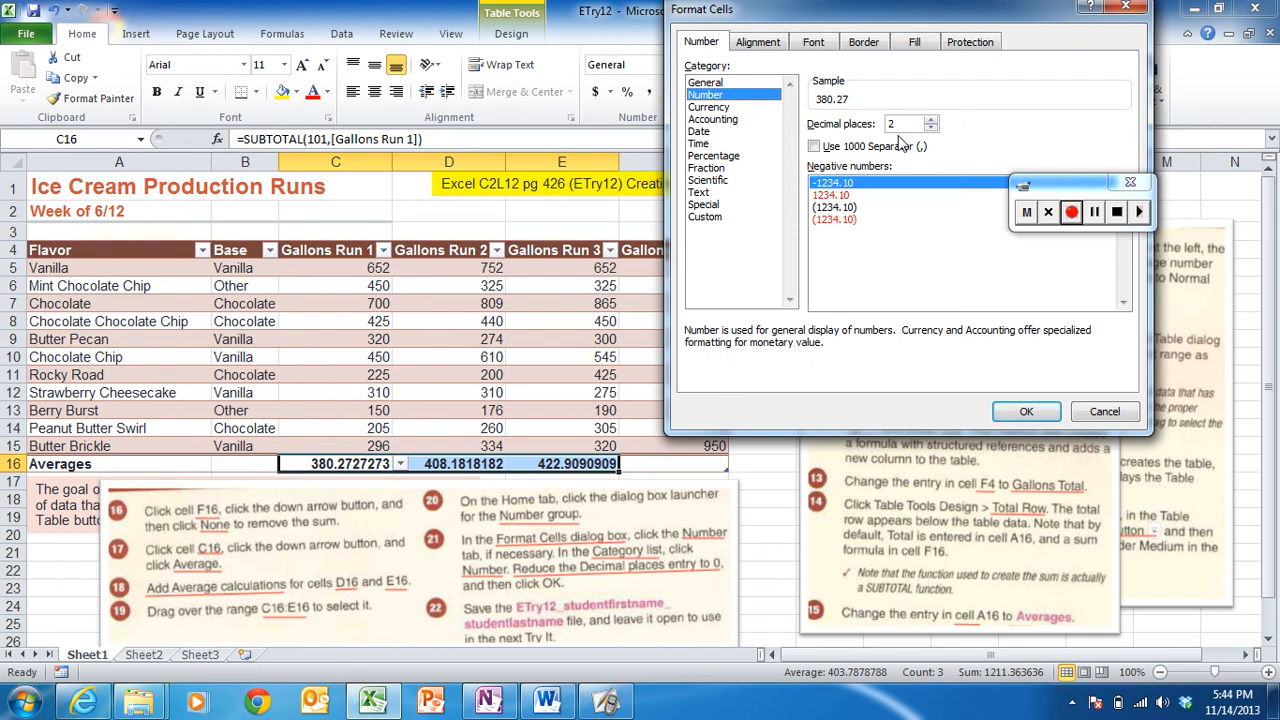
click(930, 128)
click(930, 128)
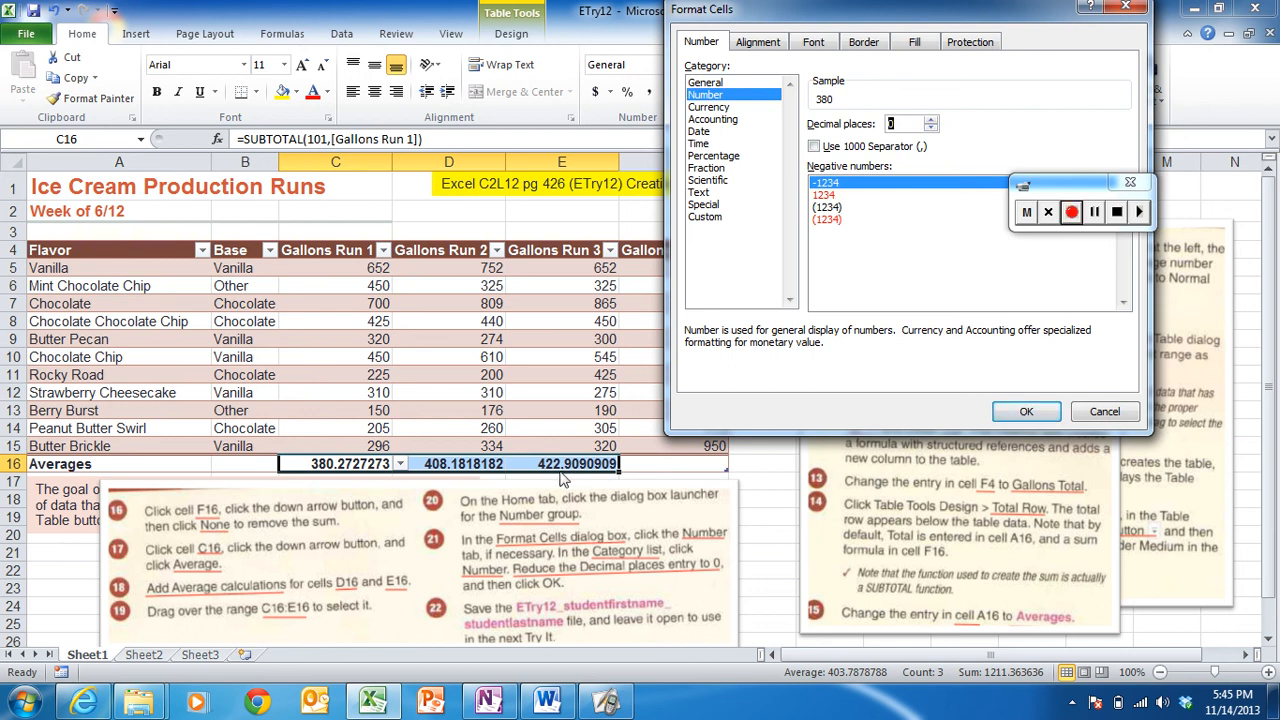
click(1013, 414)
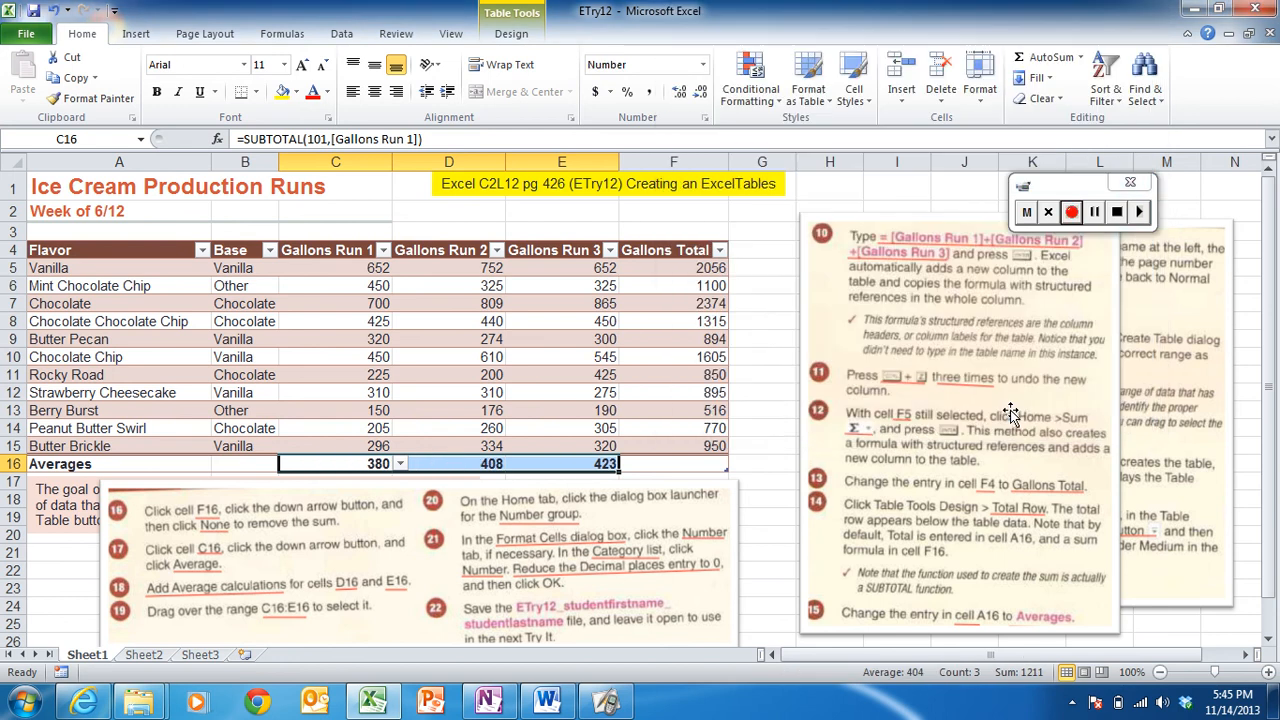